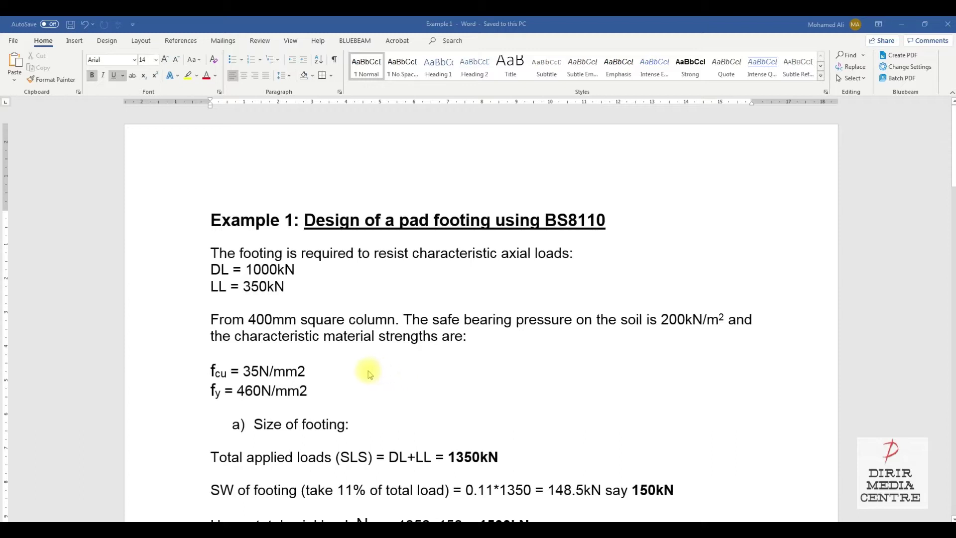
- Switch from the worked example to SAFE 2016 and start a new model using the BS 8110-1997 design code
scroll(360, 374, "down", 3)
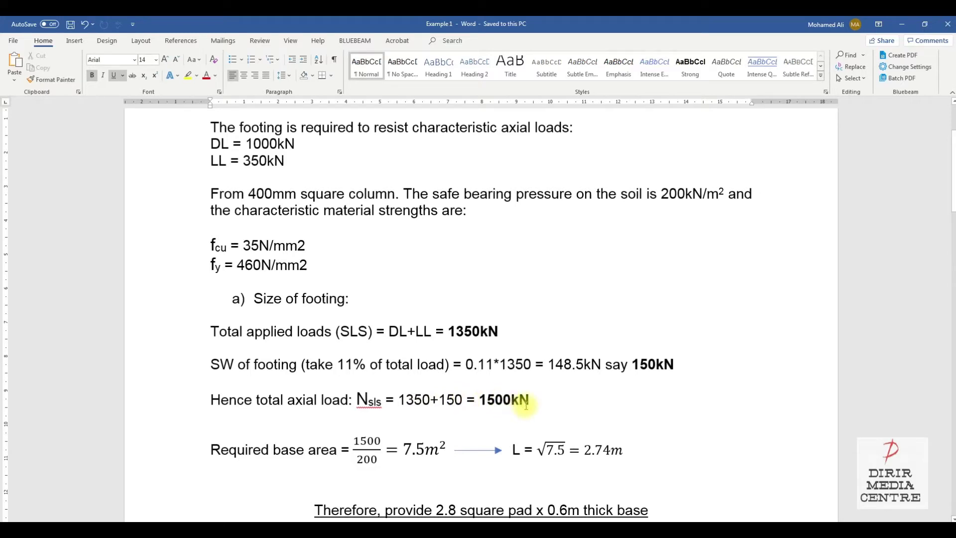
scroll(526, 404, "down", 3)
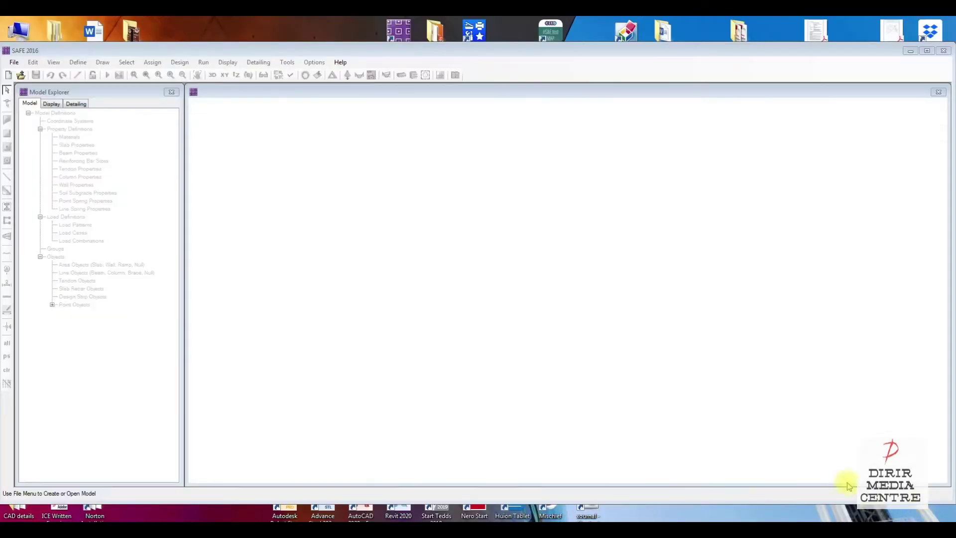
left_click(323, 169)
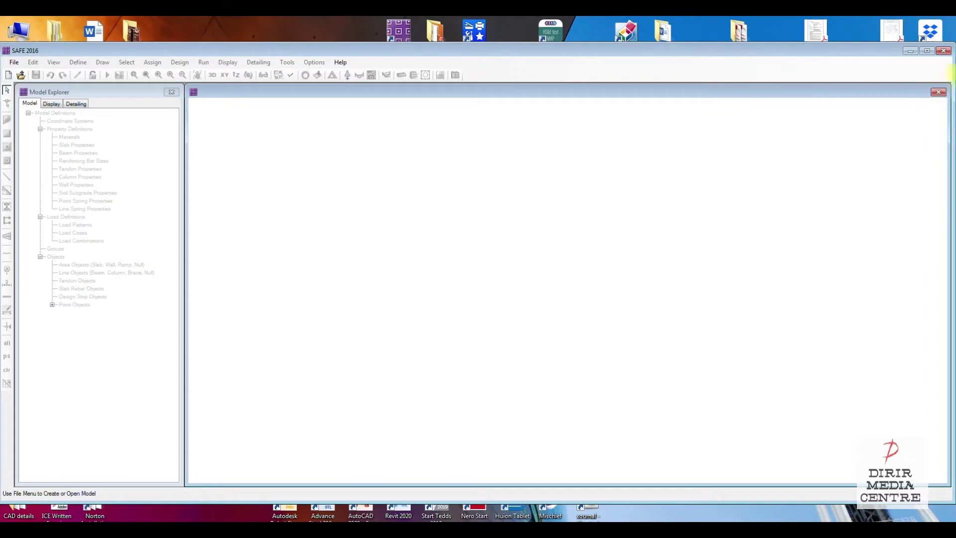
left_click(927, 50)
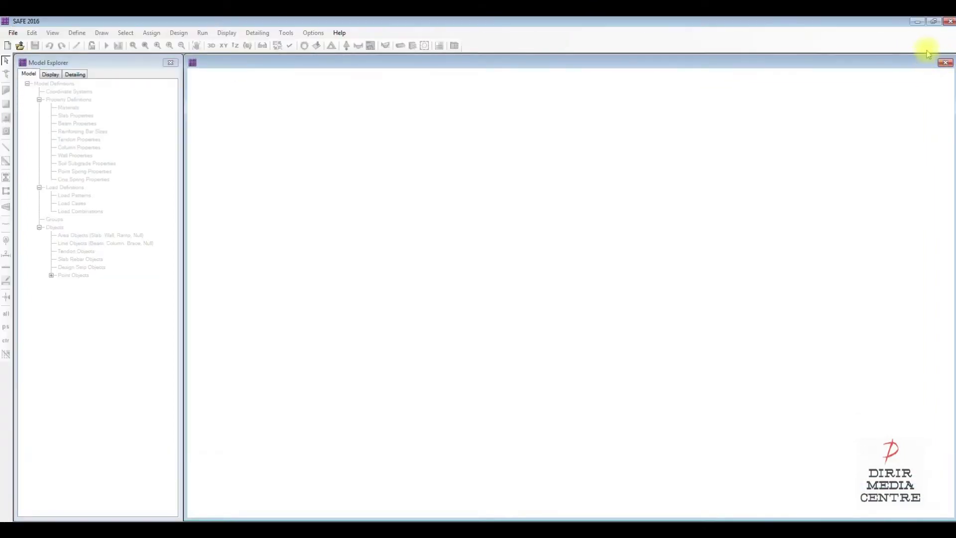
left_click(7, 46)
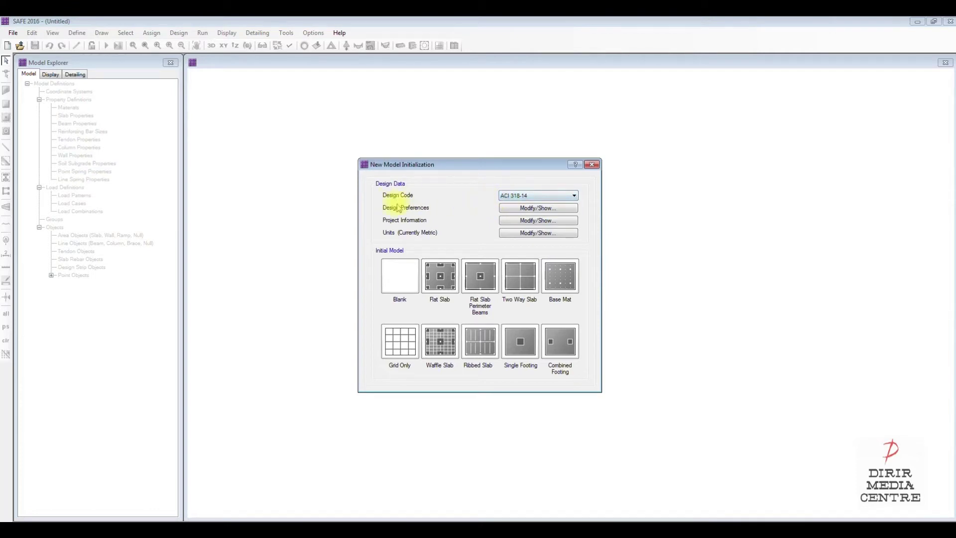
left_click(538, 197)
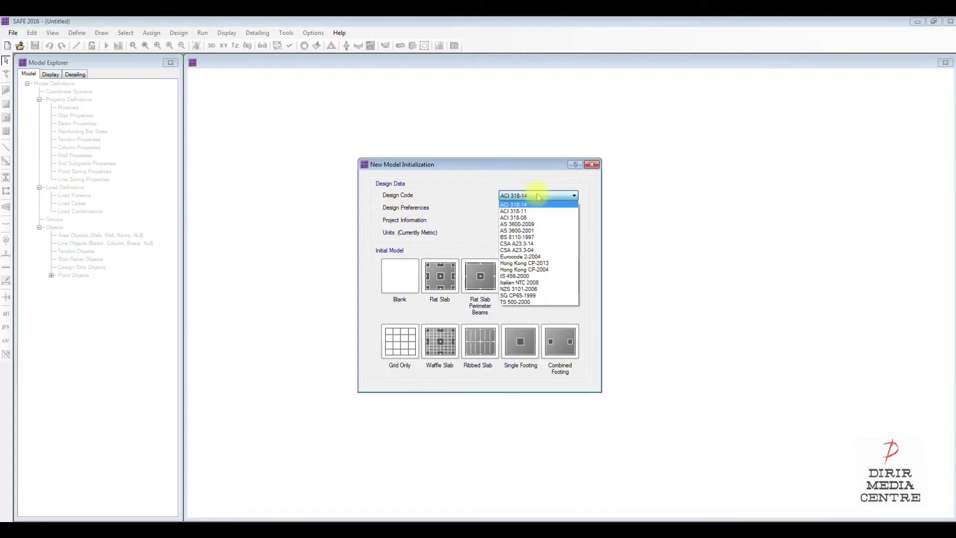
left_click(533, 237)
- Apply the metric default units to the new model
mouse_move(450, 238)
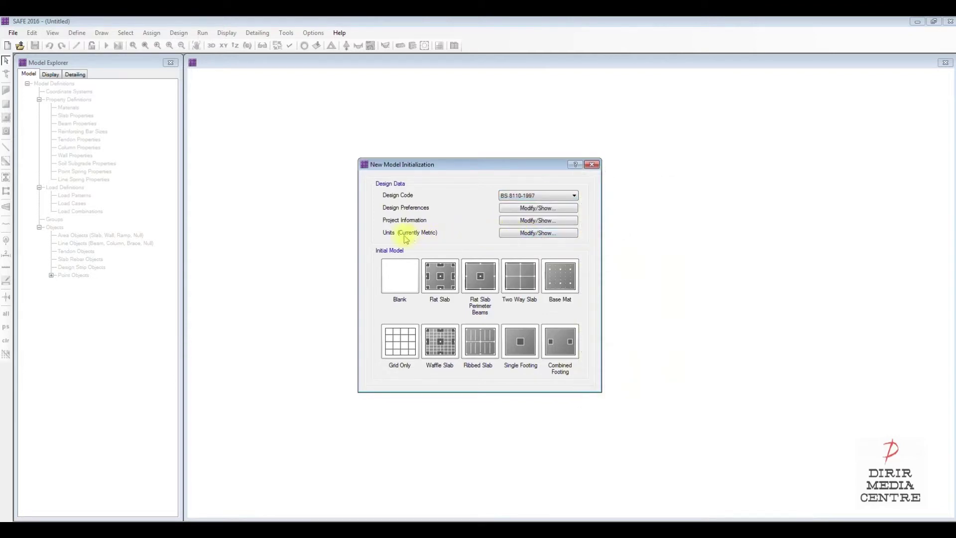
left_click(559, 238)
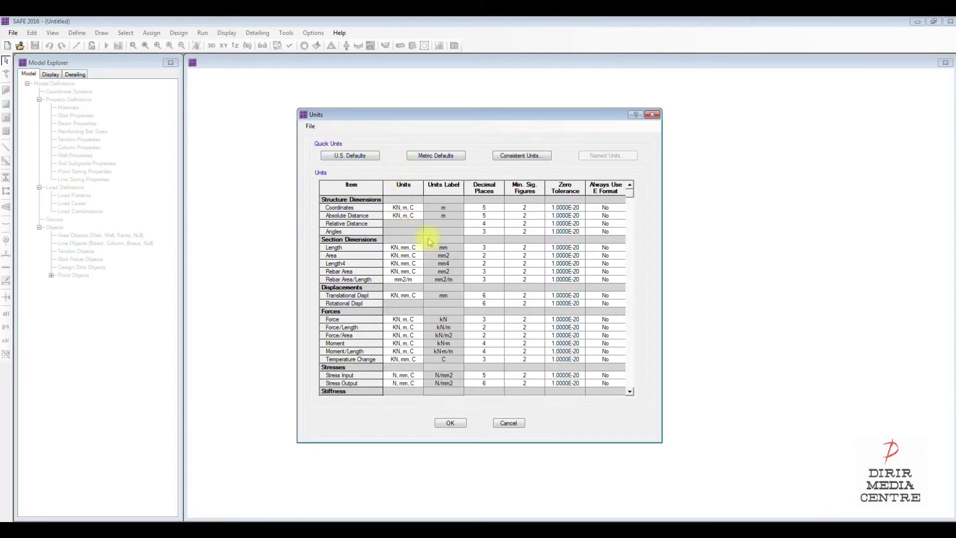
left_click(351, 159)
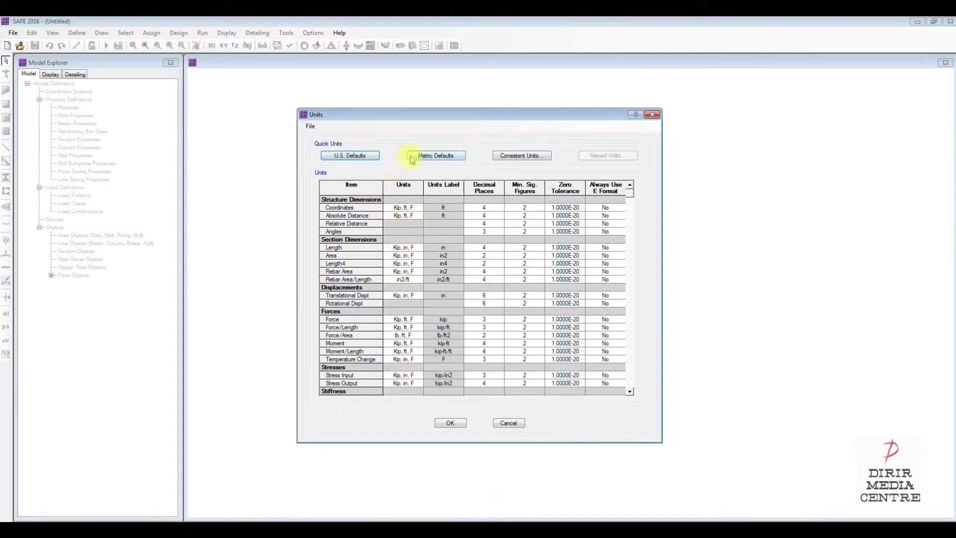
left_click(436, 156)
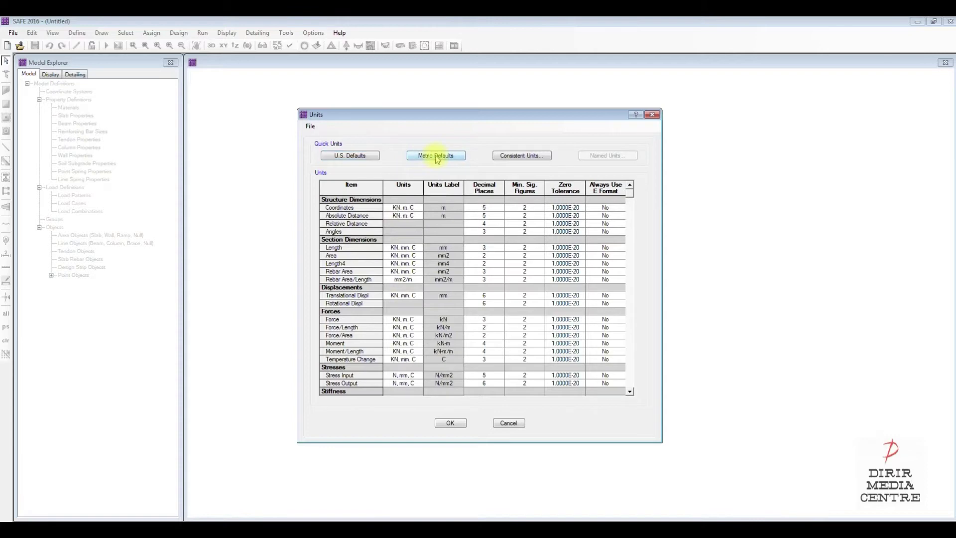
left_click(450, 423)
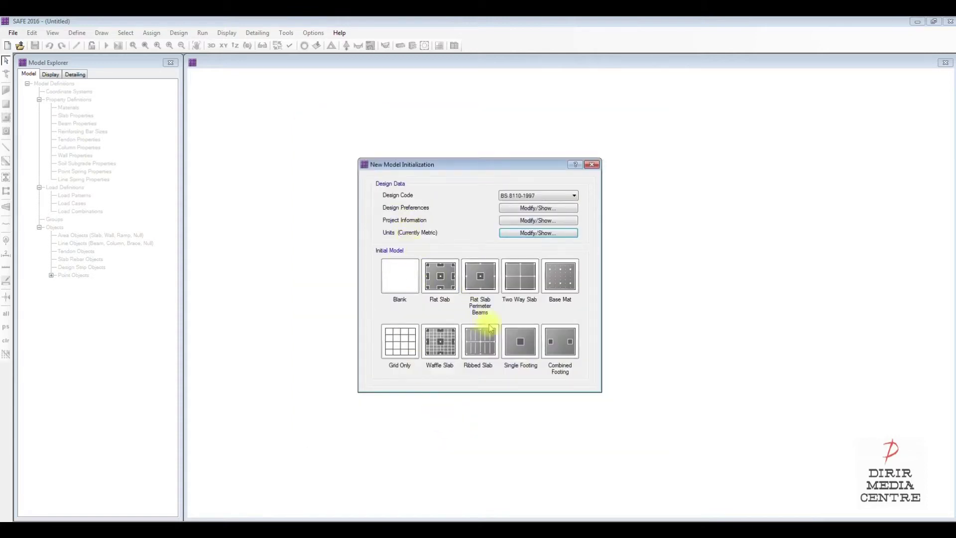
- Start a Single Footing model and set its left and right edge distances along X to 1.4 m
left_click(519, 343)
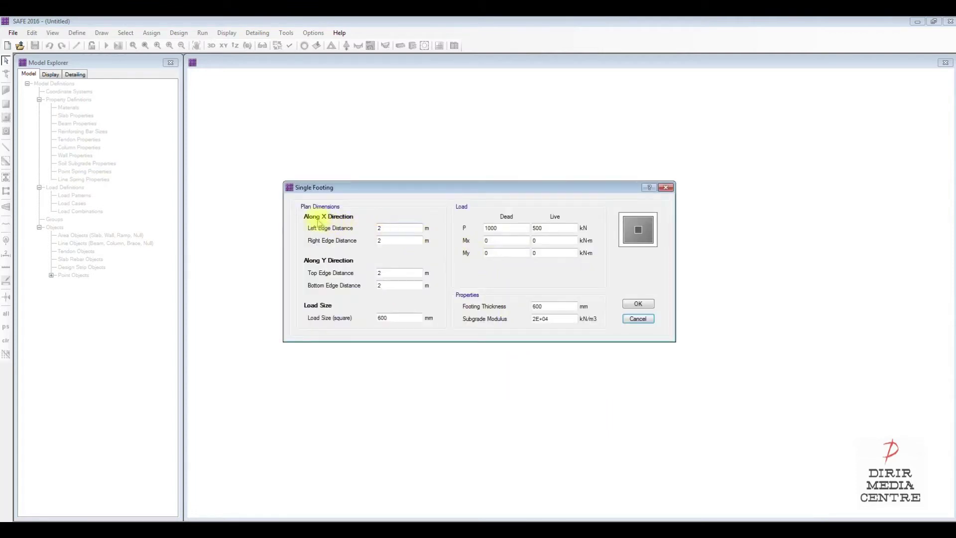
double_click(389, 228)
type("10")
double_click(389, 240)
type("1.4")
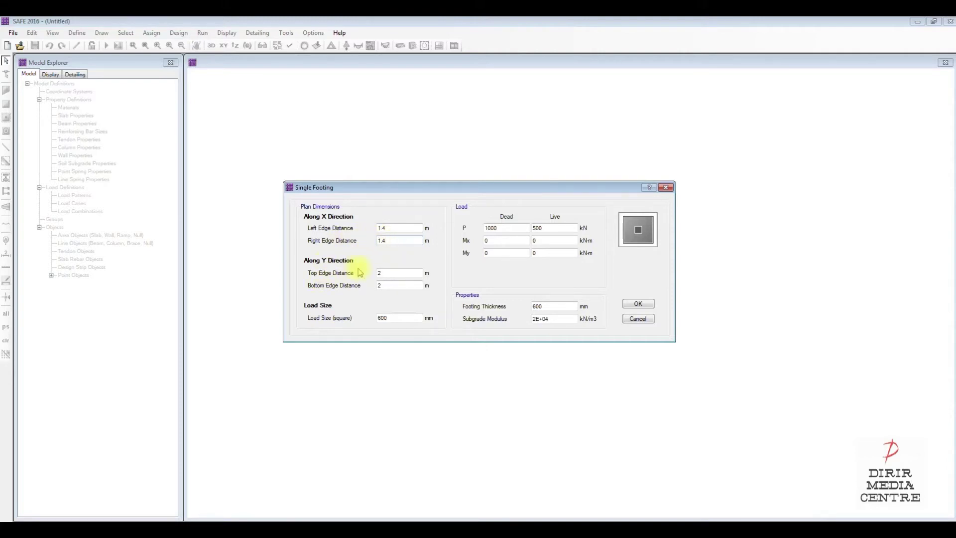
- Set the footing's top and bottom edge distances along Y to 1.4 m
double_click(387, 273)
type("1")
key("Tab")
type("1.")
- Set the square load size to 400 mm and the live axial load P to 350 kN
double_click(395, 318)
type("400")
double_click(550, 227)
type("350")
- Set the footing's subgrade modulus to 24000 kN/m3 and create the footing model
left_click(550, 308)
left_click(552, 320)
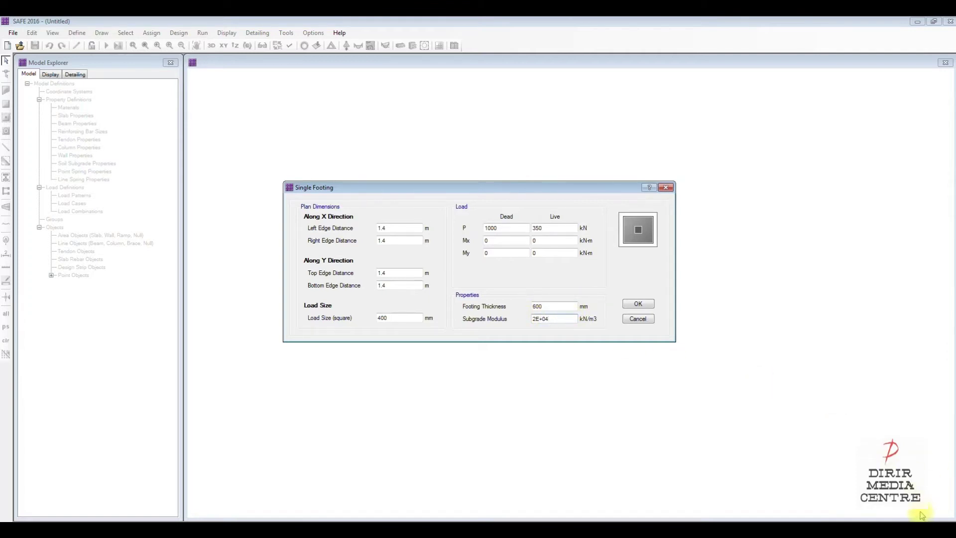
key("alt+Tab")
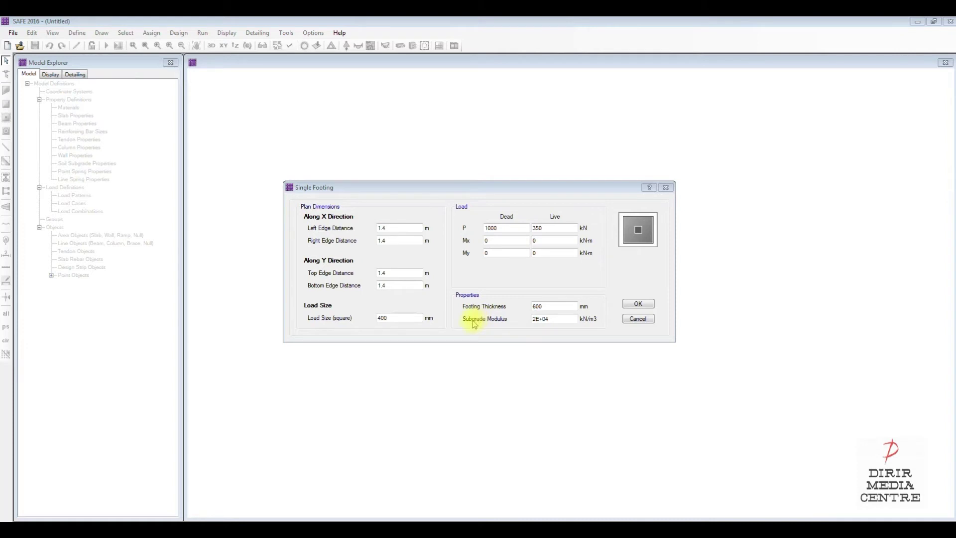
left_click_drag(551, 321, 512, 323)
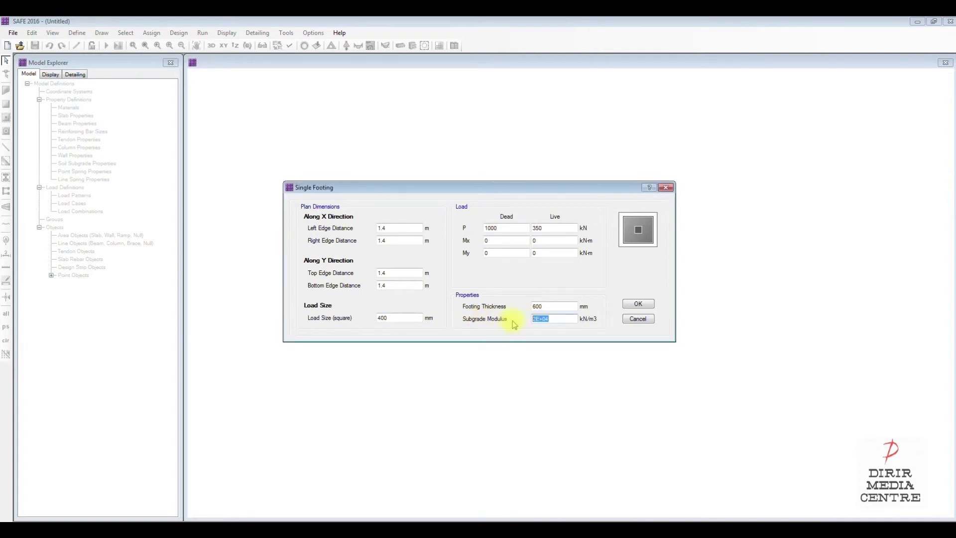
type("24000")
left_click(638, 303)
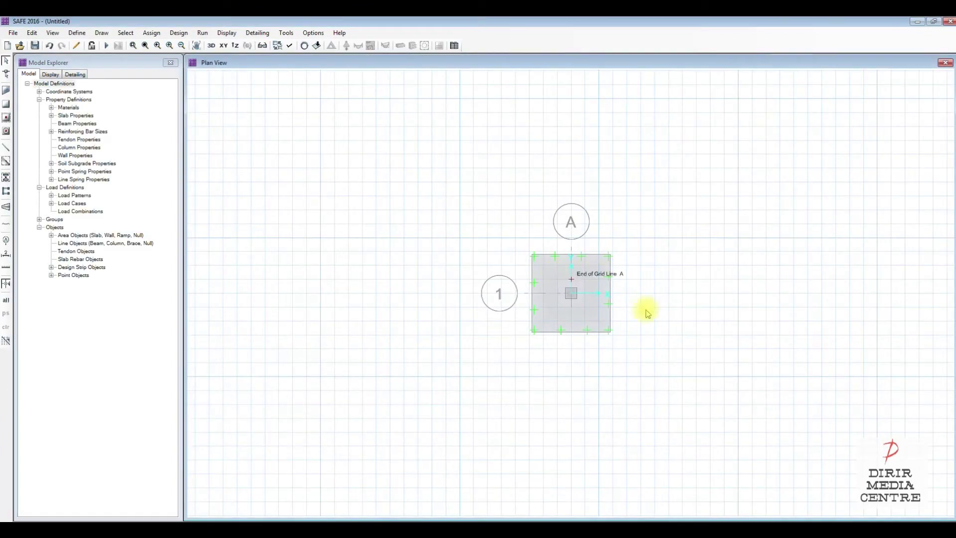
- Open the CSA-G30.18Gr400 rebar material's properties and rename it as Rebar 460
scroll(643, 305, "up", 2)
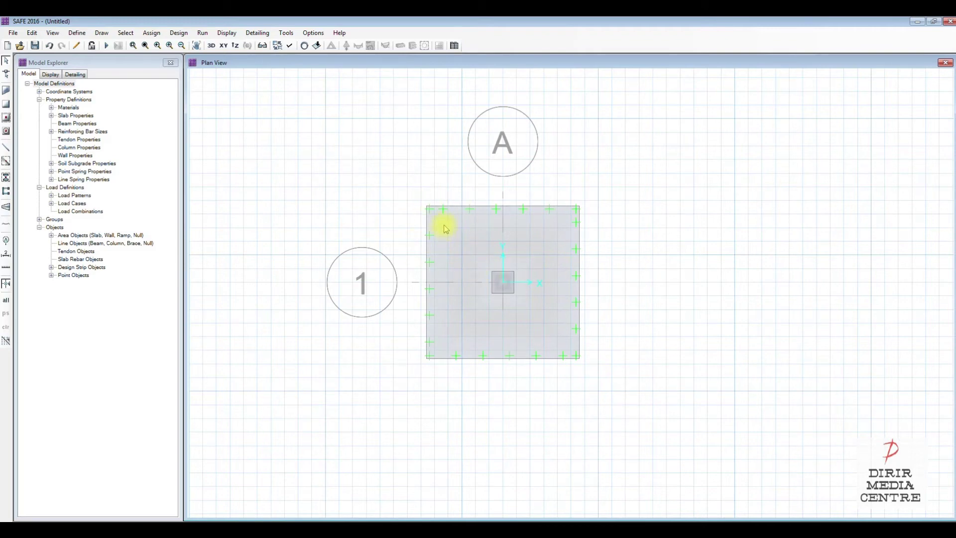
left_click(77, 35)
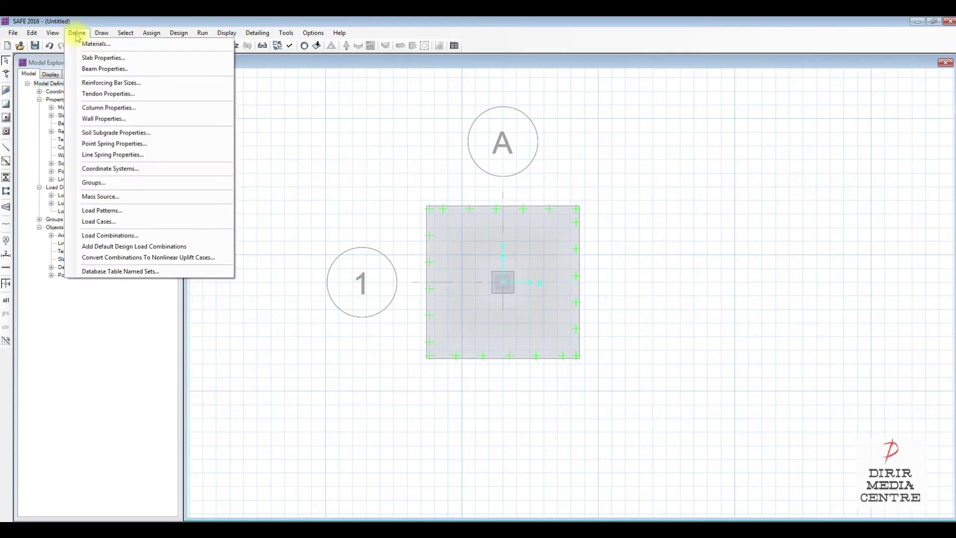
left_click(95, 43)
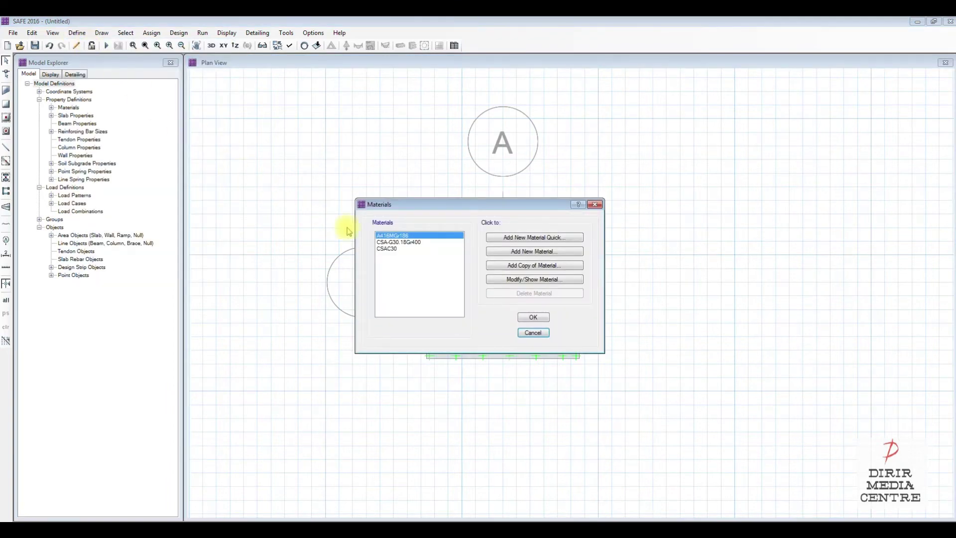
left_click(414, 242)
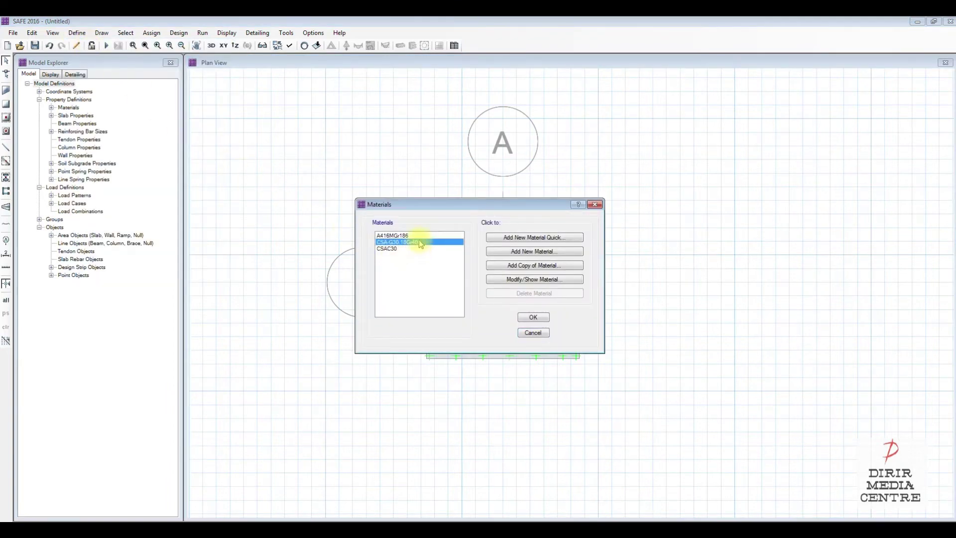
left_click(533, 282)
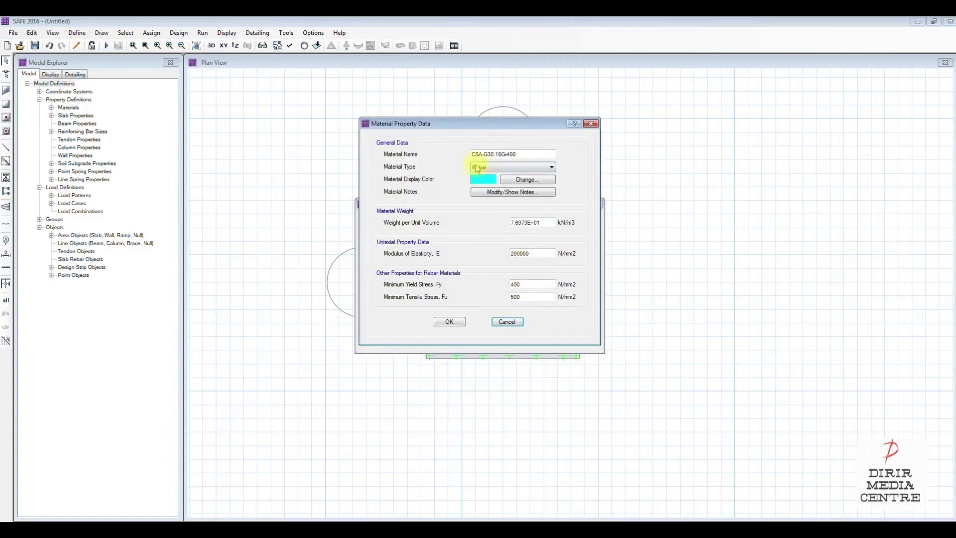
left_click_drag(535, 154, 383, 153)
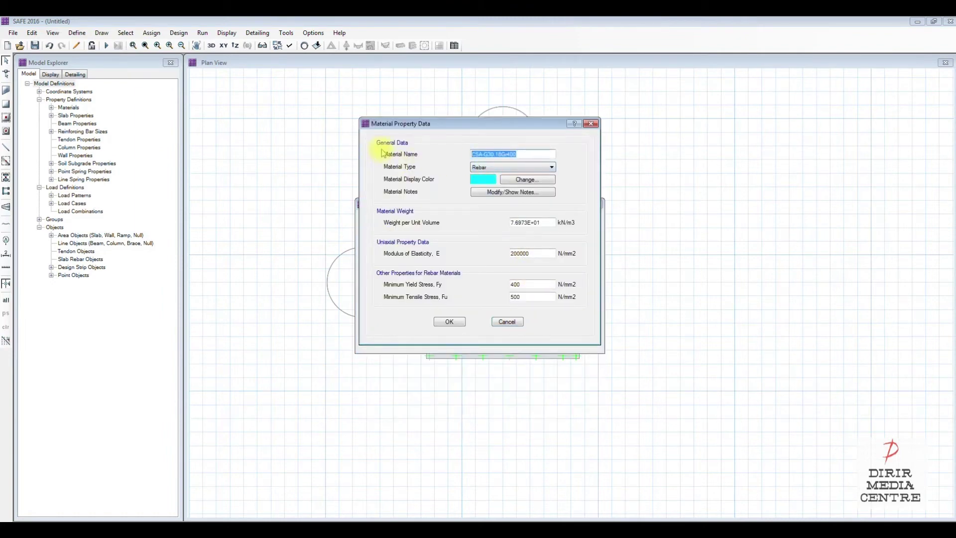
type("Rebar 460")
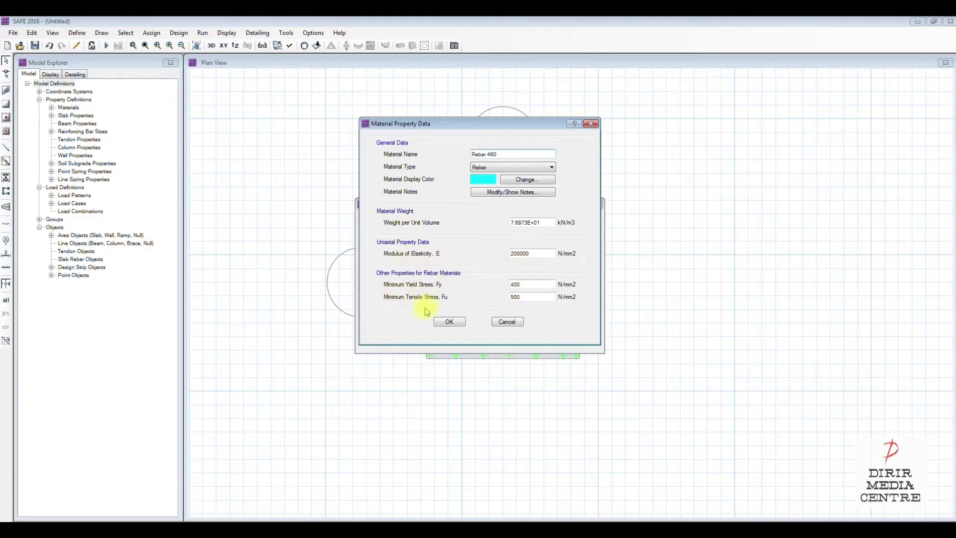
- Set the rebar material's minimum yield stress and minimum tensile stress to 460 N/mm2
double_click(517, 284)
type("4")
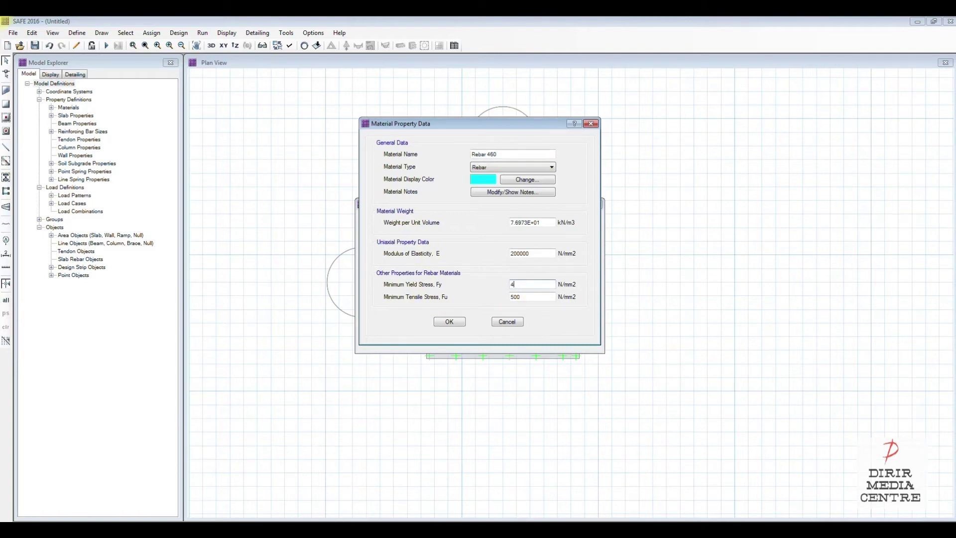
double_click(523, 297)
type("460")
left_click(450, 323)
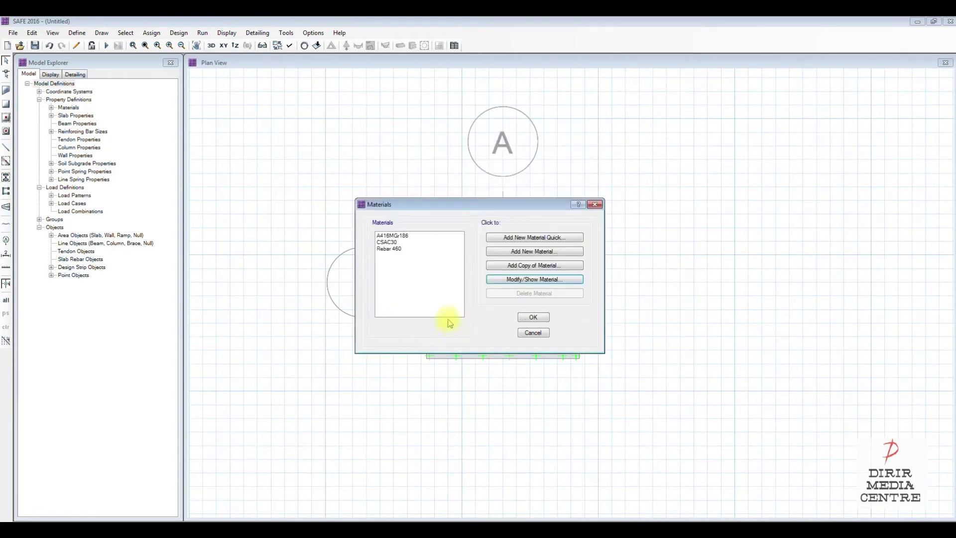
- Rename the CSAC30 concrete material as Conc 35 and set its cube compressive strength to 35 N/mm2
left_click(394, 248)
left_click(392, 242)
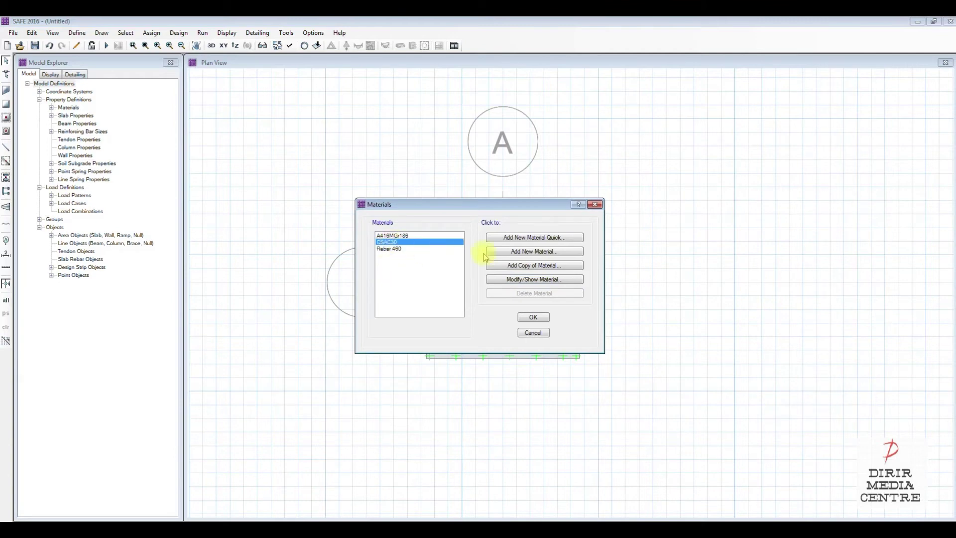
left_click(535, 279)
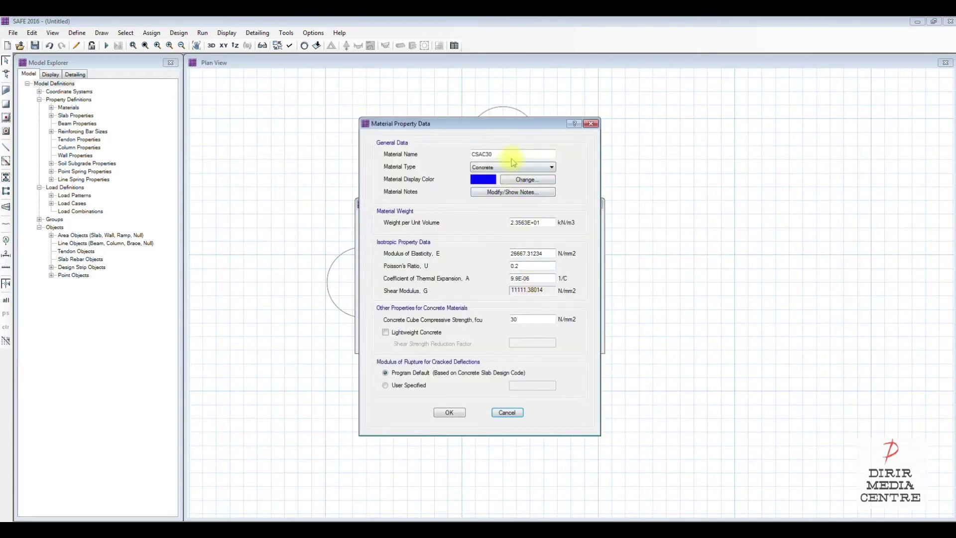
double_click(498, 154)
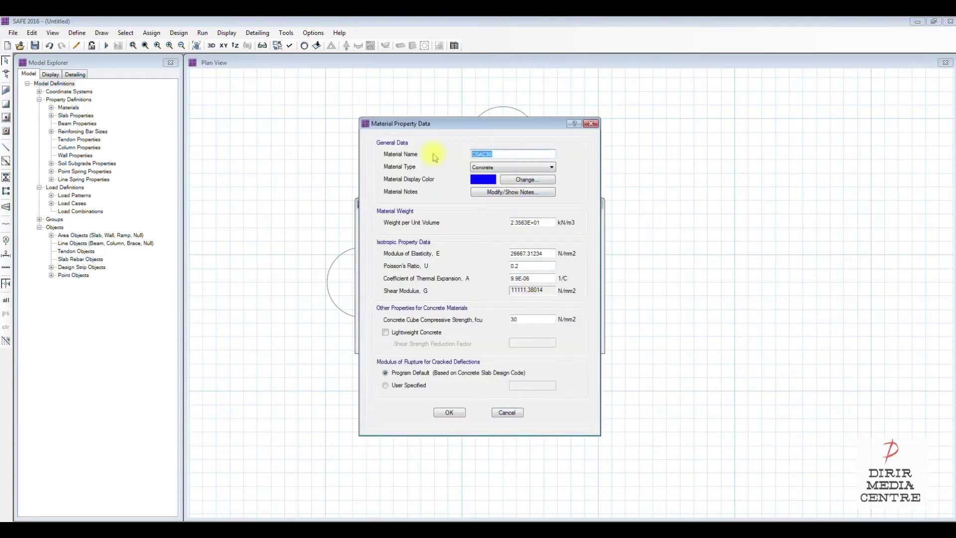
type("Conc 35")
double_click(519, 319)
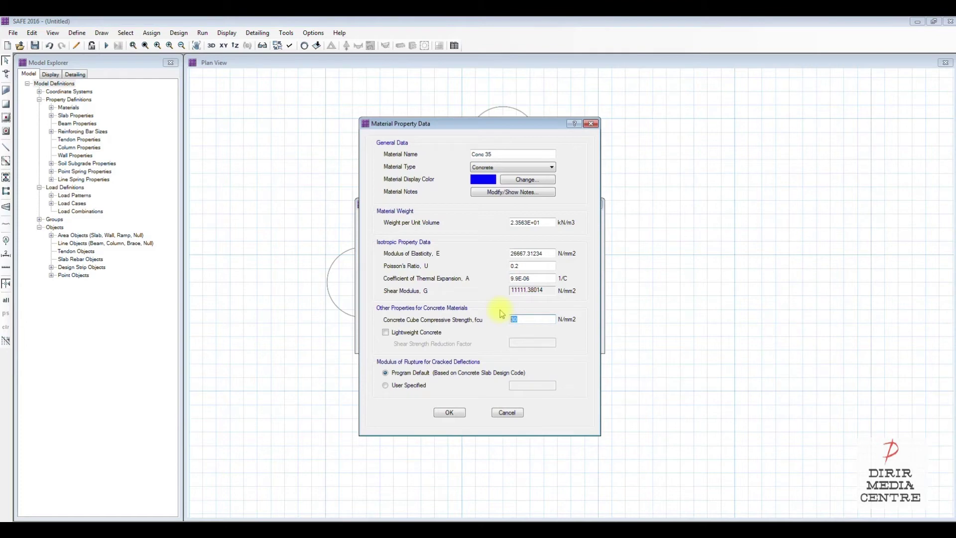
type("35")
- Open the formula calculator for the concrete's modulus of elasticity, keeping N, mm, C units
left_click_drag(544, 253, 401, 249)
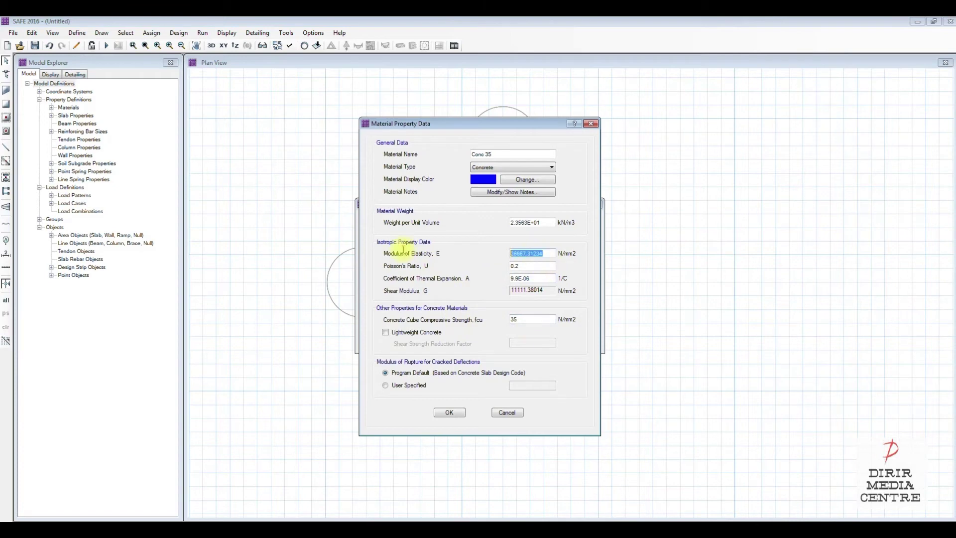
left_click(551, 253)
double_click(552, 253)
key("shift+Return")
left_click(597, 172)
left_click(600, 170)
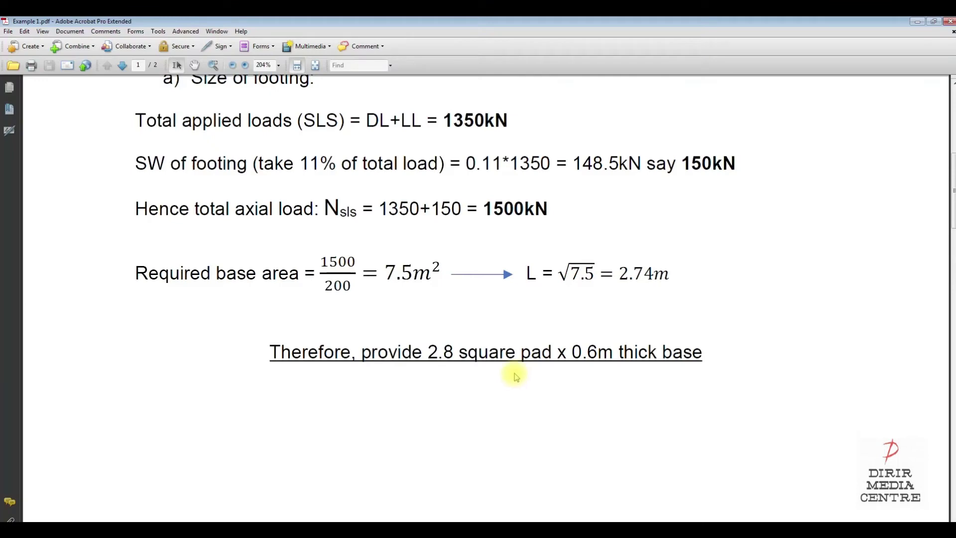
- Following the stress-strain curve in Example 1.pdf, calculate the concrete's modulus of elasticity as 5.5*(35/1.5)^0.5 in KN, mm, C units and accept the materials
scroll(614, 345, "down", 1)
scroll(615, 351, "down", 10)
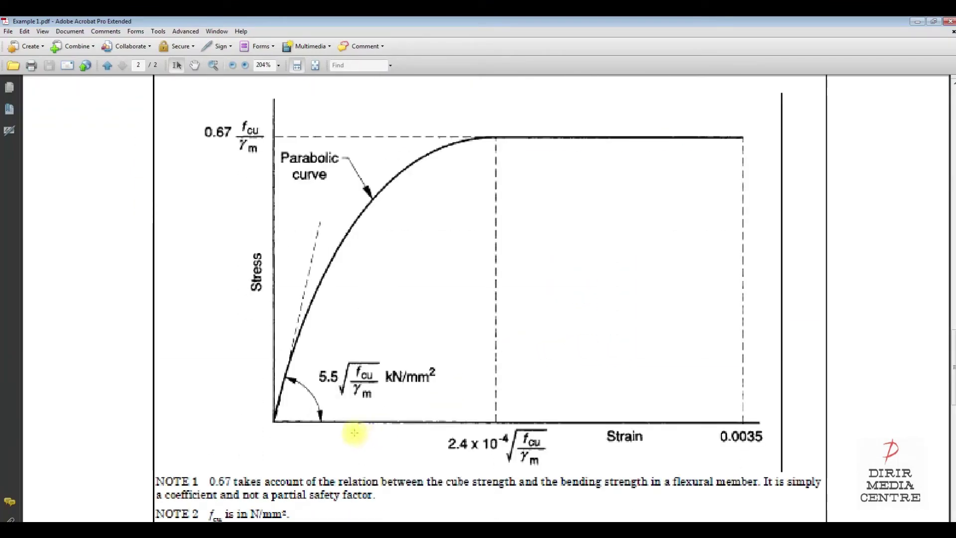
scroll(362, 384, "down", 1)
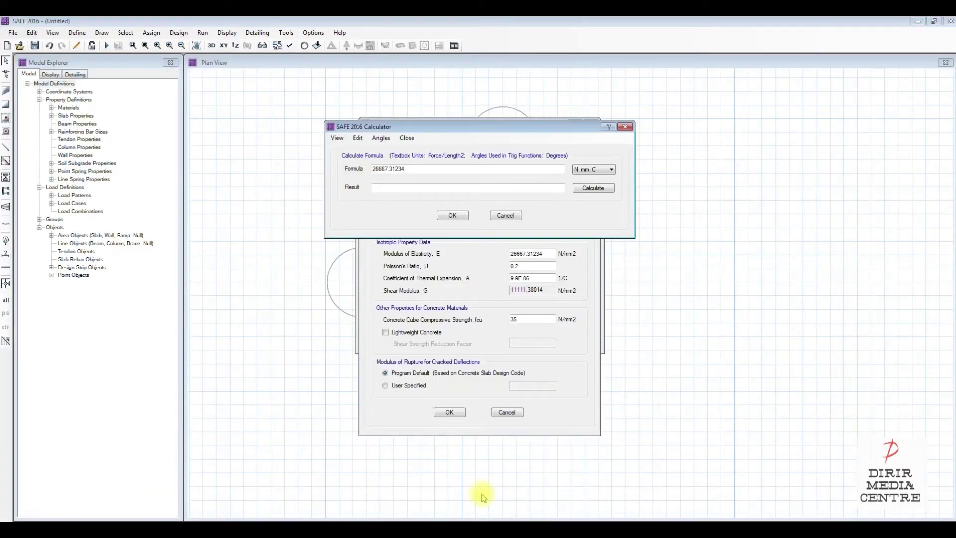
left_click_drag(417, 169, 323, 170)
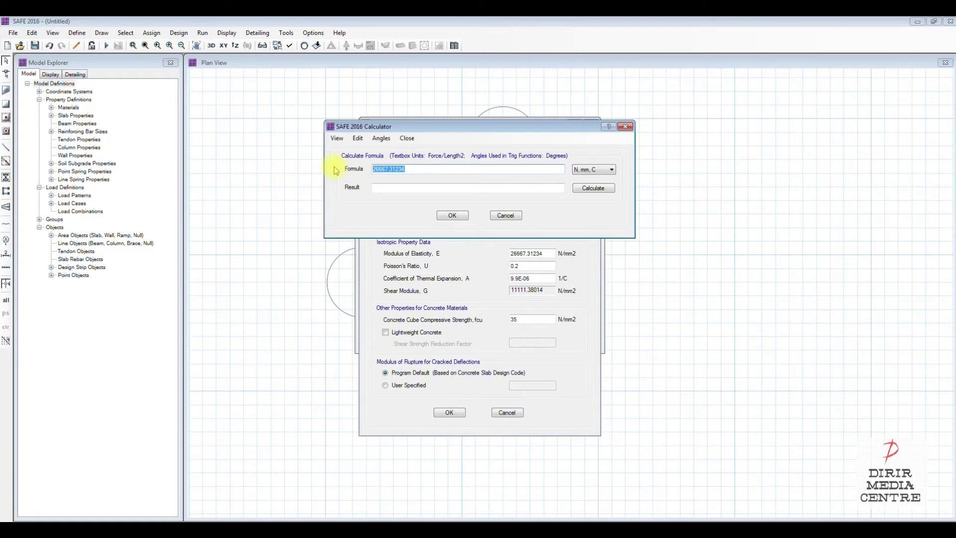
left_click(592, 170)
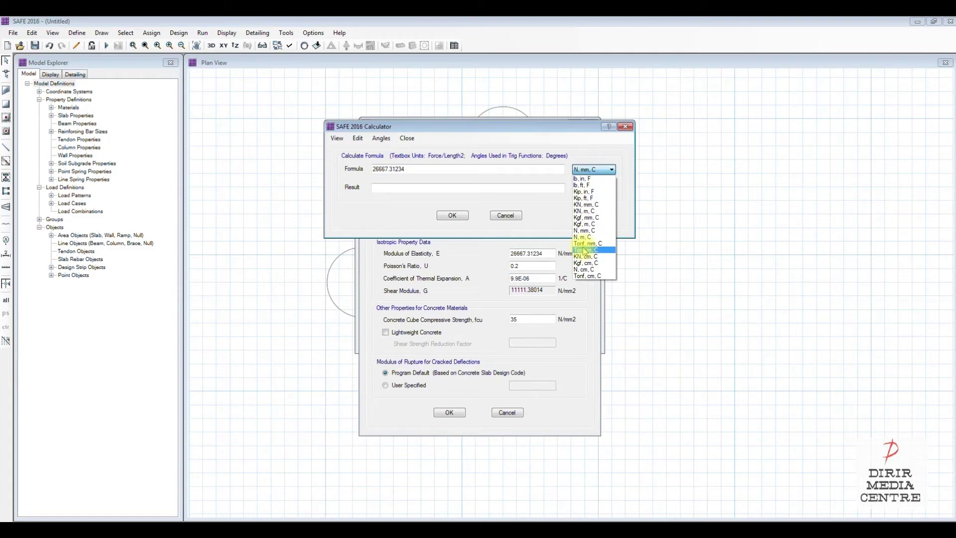
left_click(586, 205)
left_click_drag(561, 172, 350, 172)
type("5.5*")
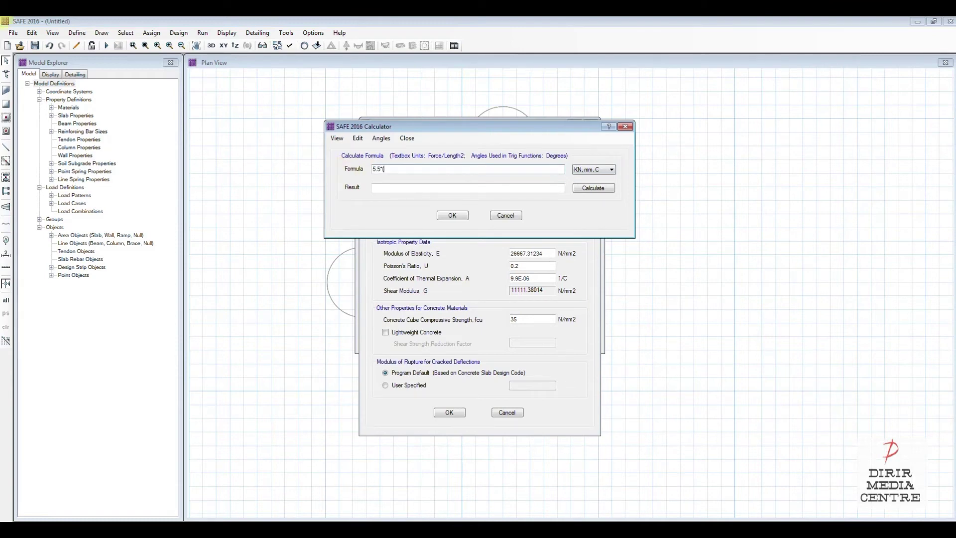
type("(35/1")
type(")^0.5")
left_click(587, 188)
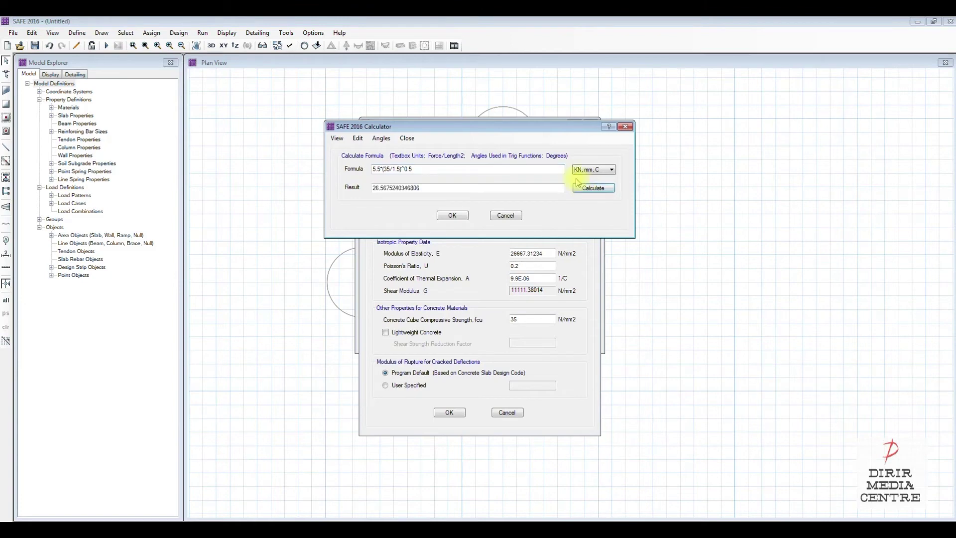
left_click(448, 217)
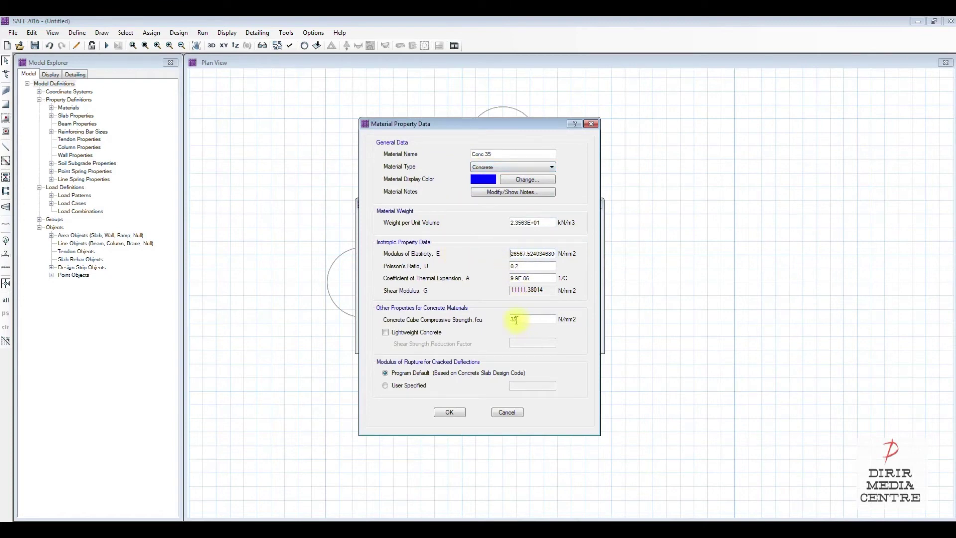
left_click(448, 412)
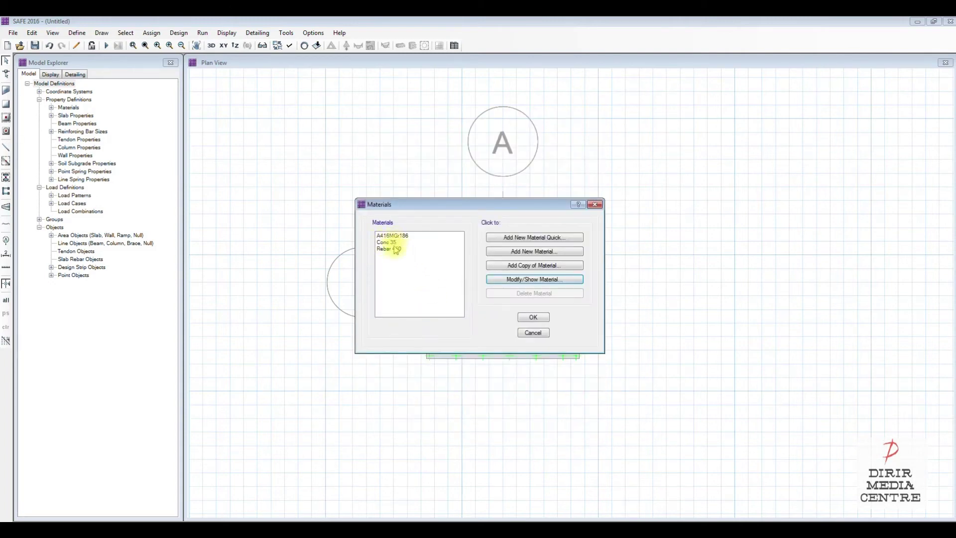
left_click(531, 317)
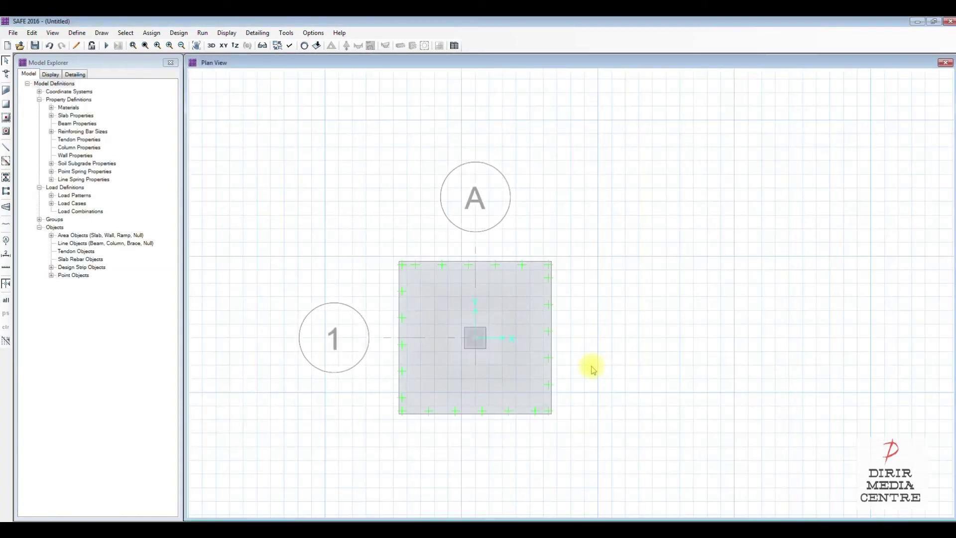
- Try a self weight multiplier of 0 for the DEAD load pattern and set it back to 1
left_click(76, 35)
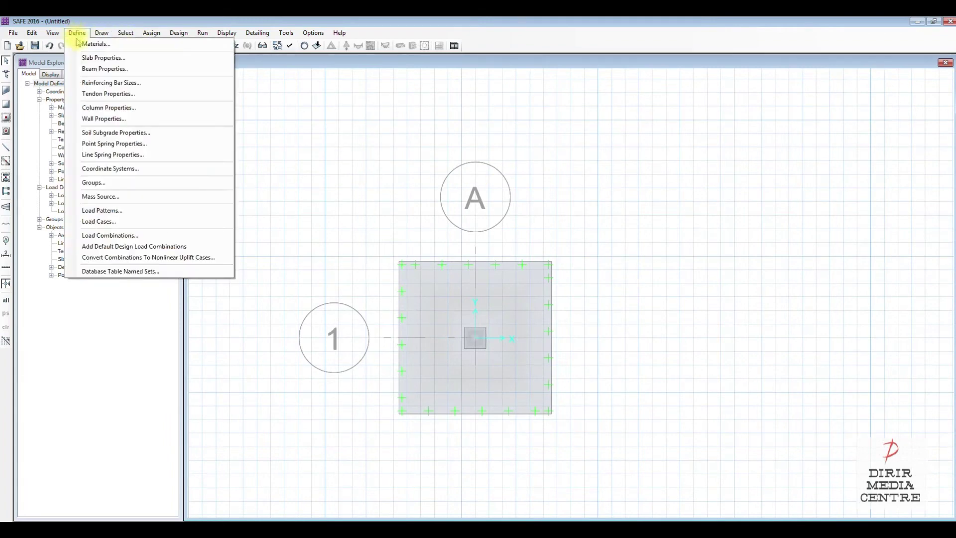
left_click(115, 214)
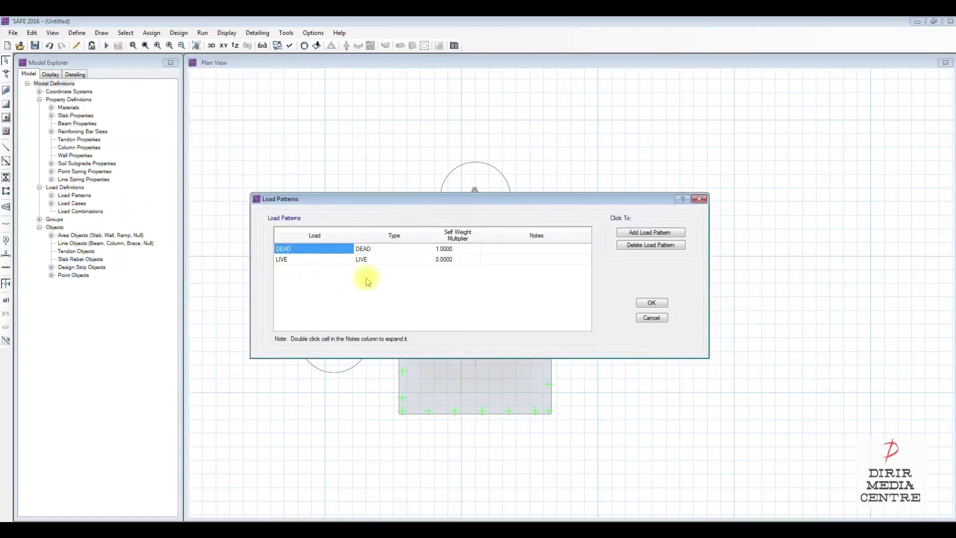
left_click(456, 251)
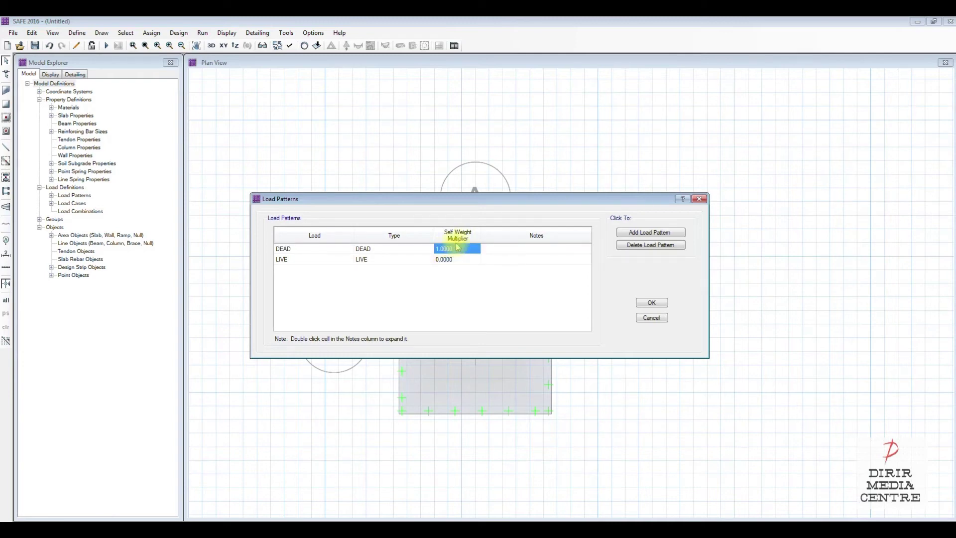
type("0")
key("Return")
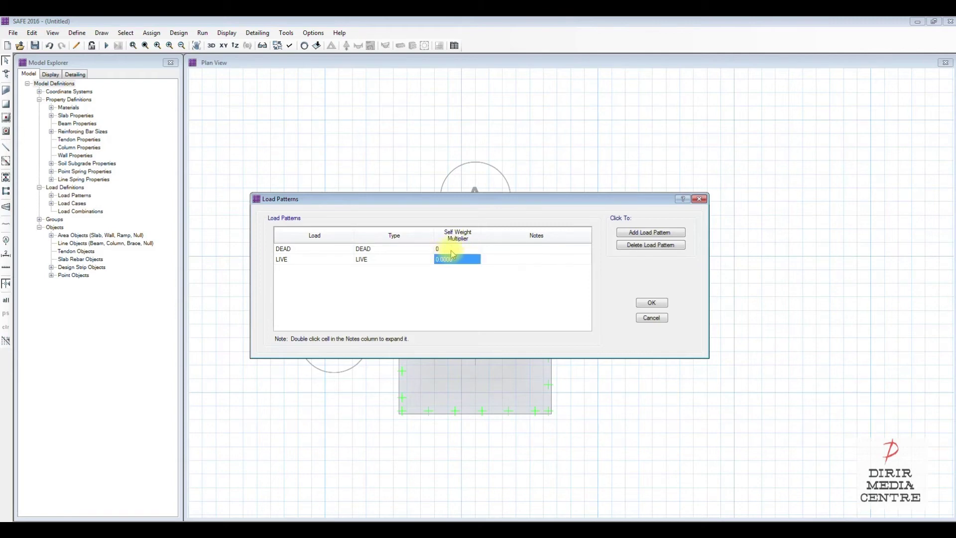
left_click(452, 249)
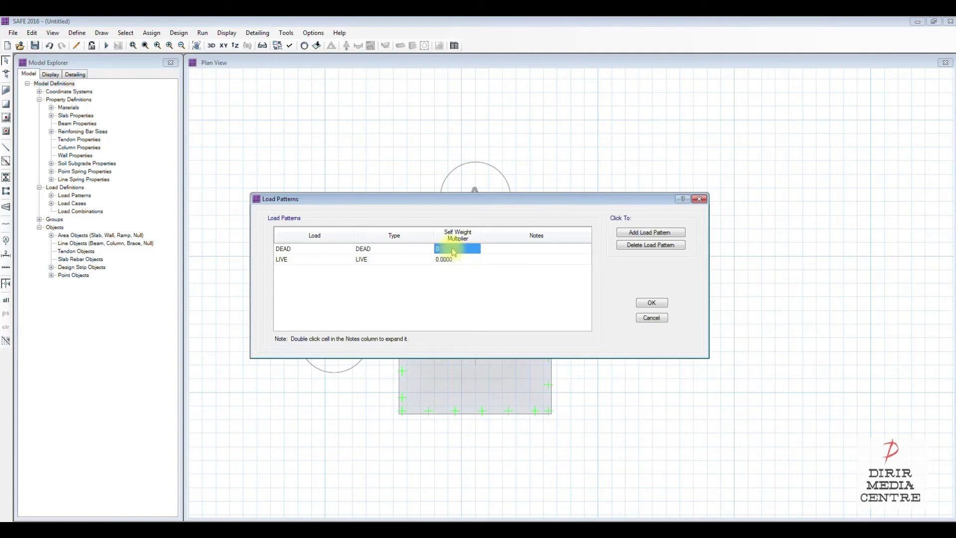
type("1")
key("Return")
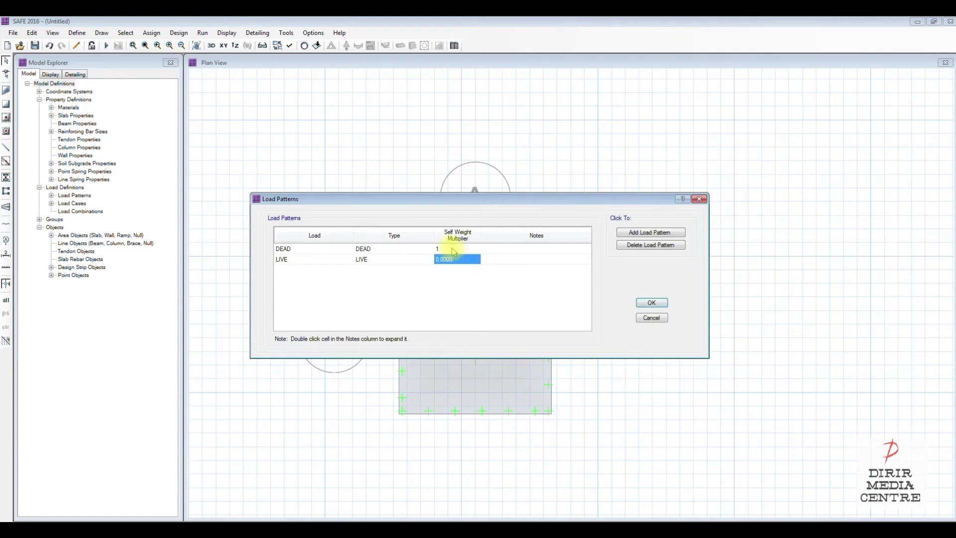
left_click(651, 304)
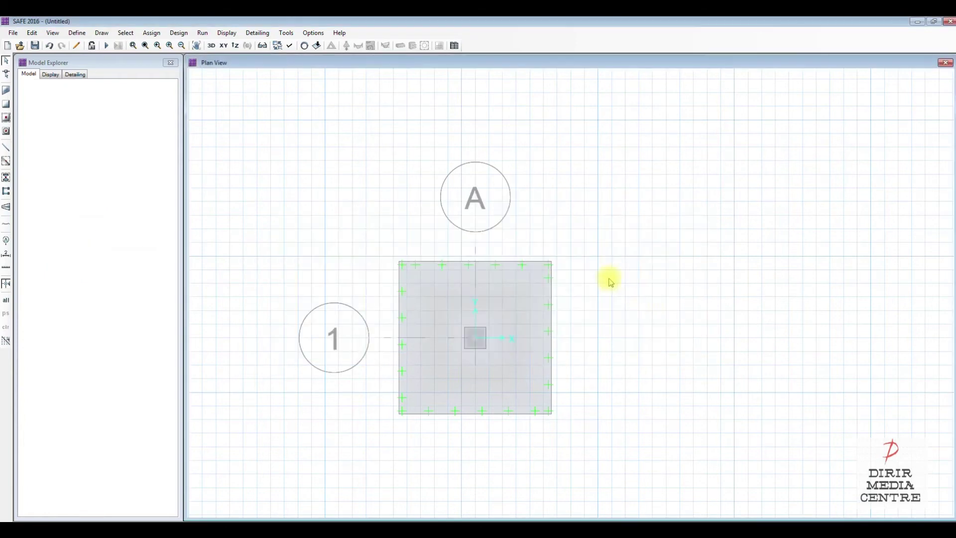
- Add a new load combination and name it ULS
left_click(77, 32)
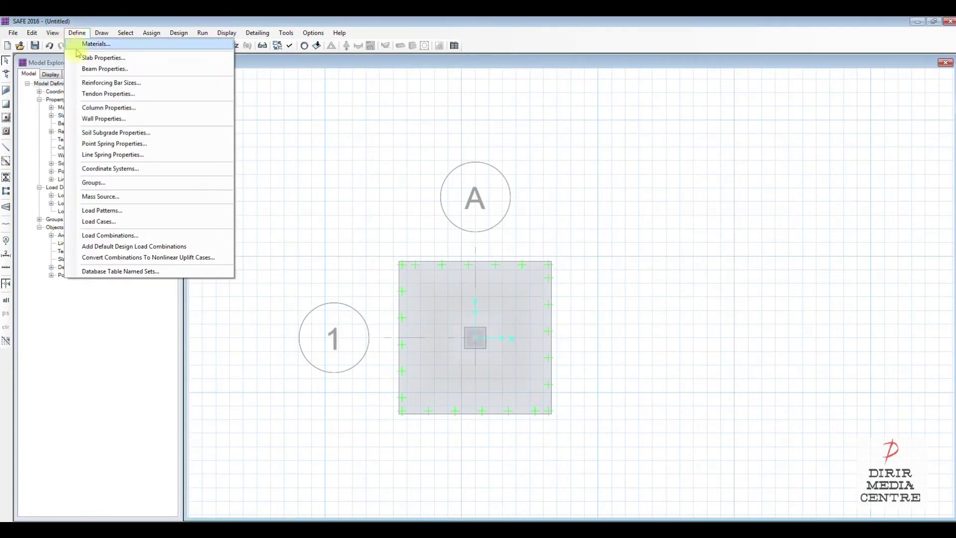
left_click(110, 235)
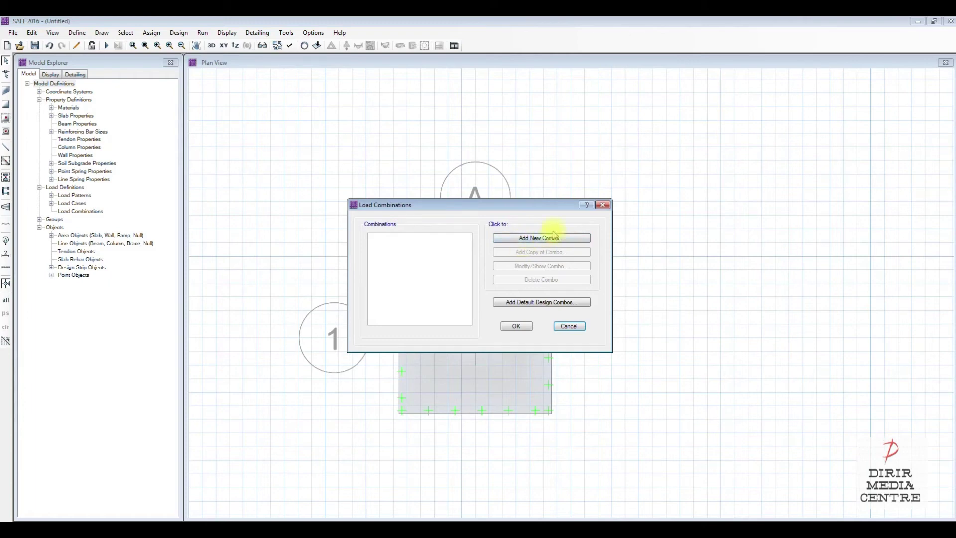
left_click(524, 239)
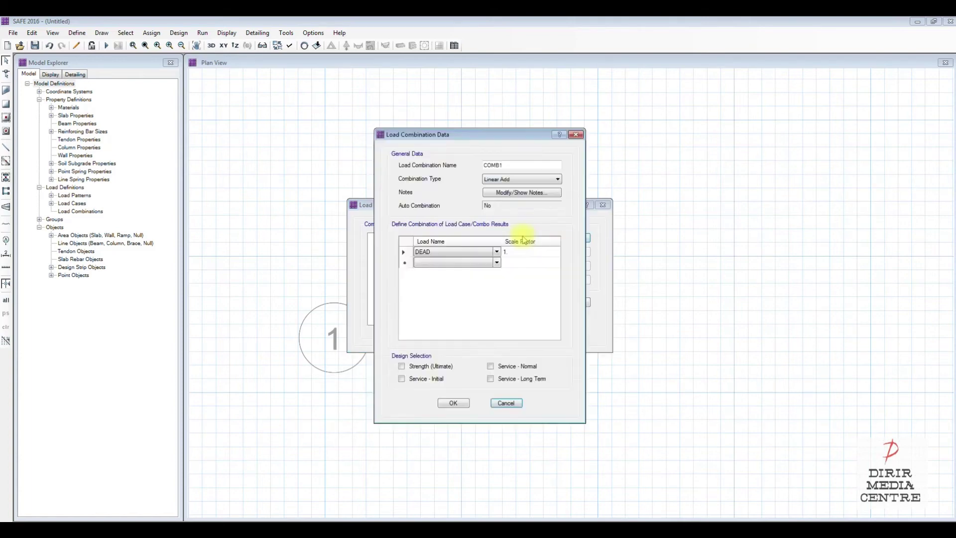
double_click(511, 165)
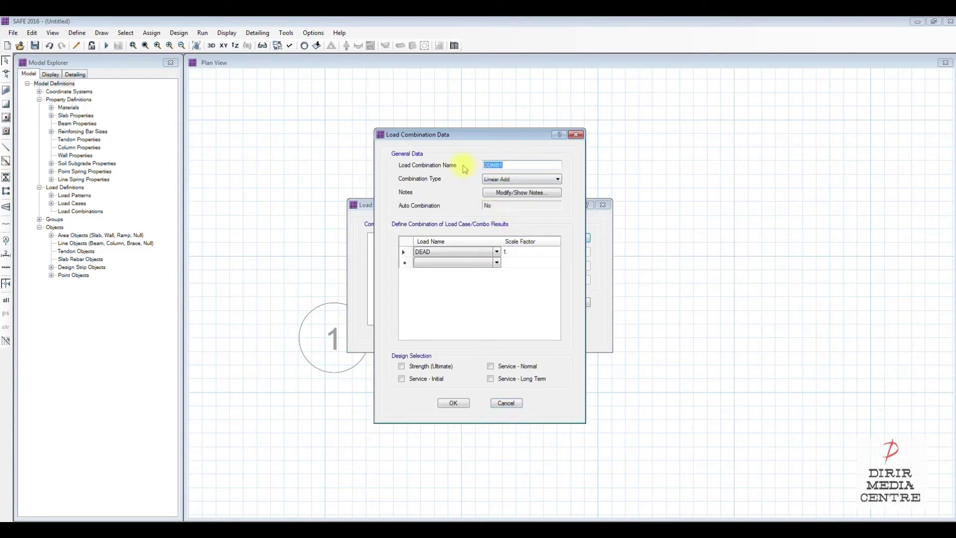
type("ULS")
- Define the ULS combination as 1.4 DEAD plus 1.6 LIVE, selected for Strength (Ultimate) design
left_click(522, 252)
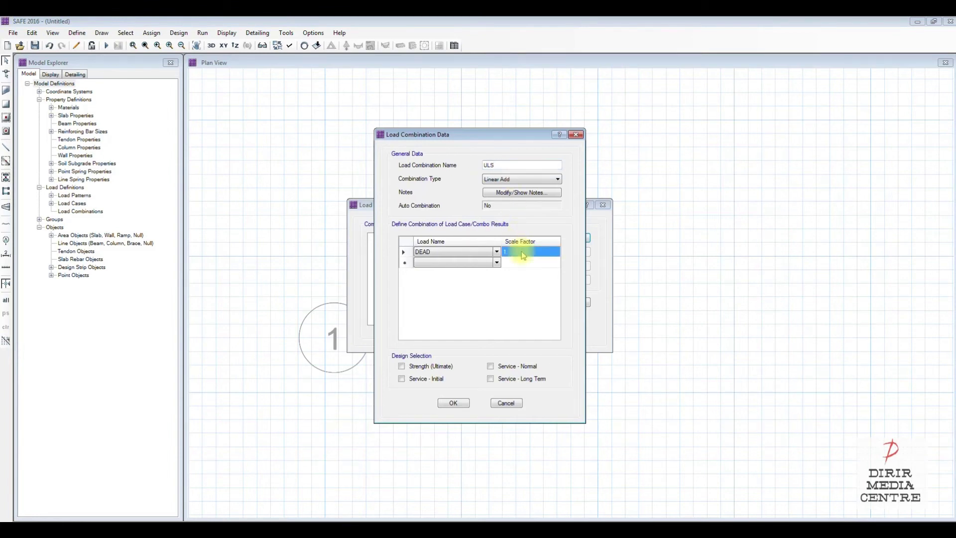
type("1.4")
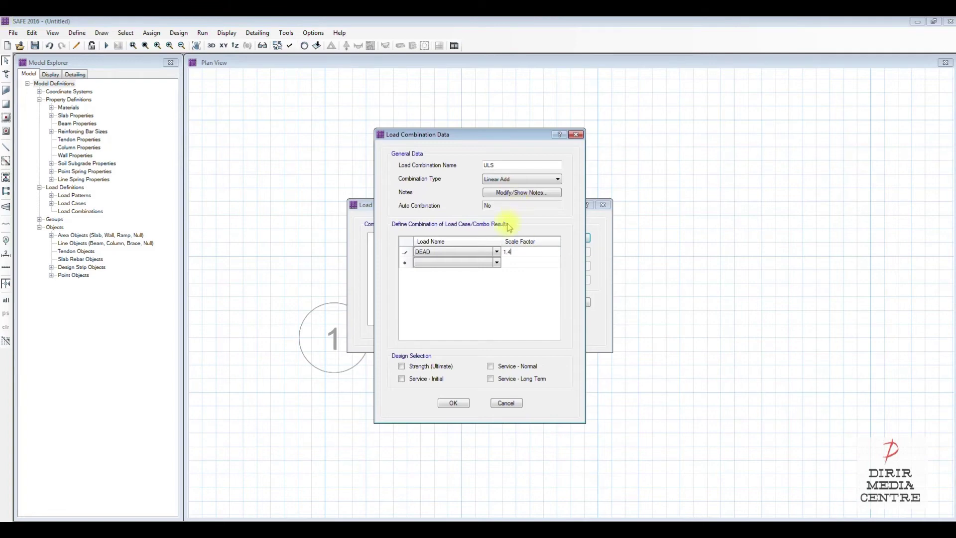
left_click(514, 263)
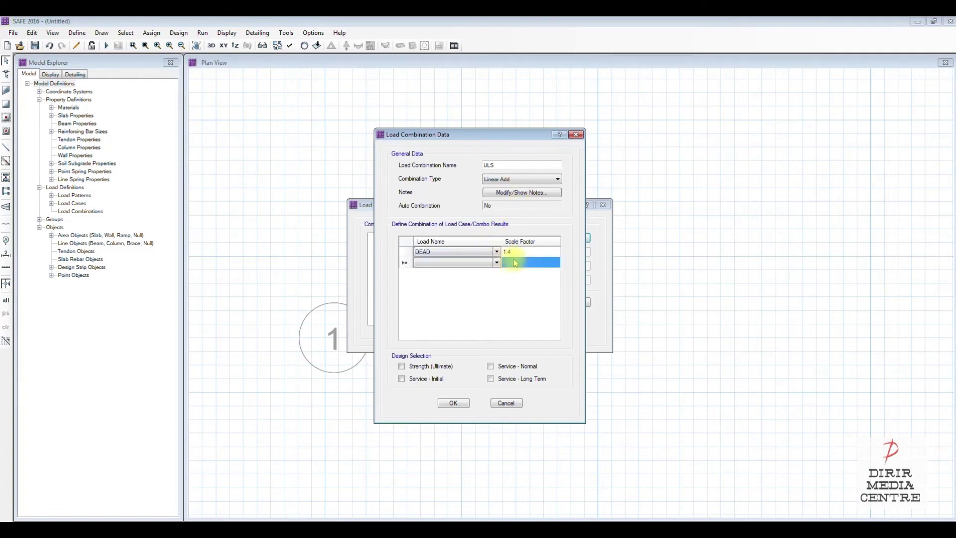
type("1.6")
left_click(500, 264)
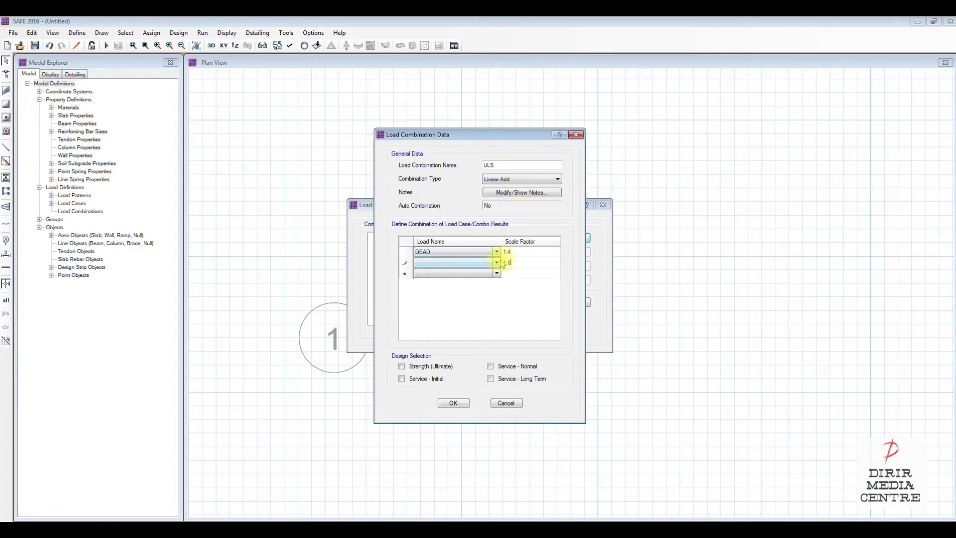
left_click(497, 263)
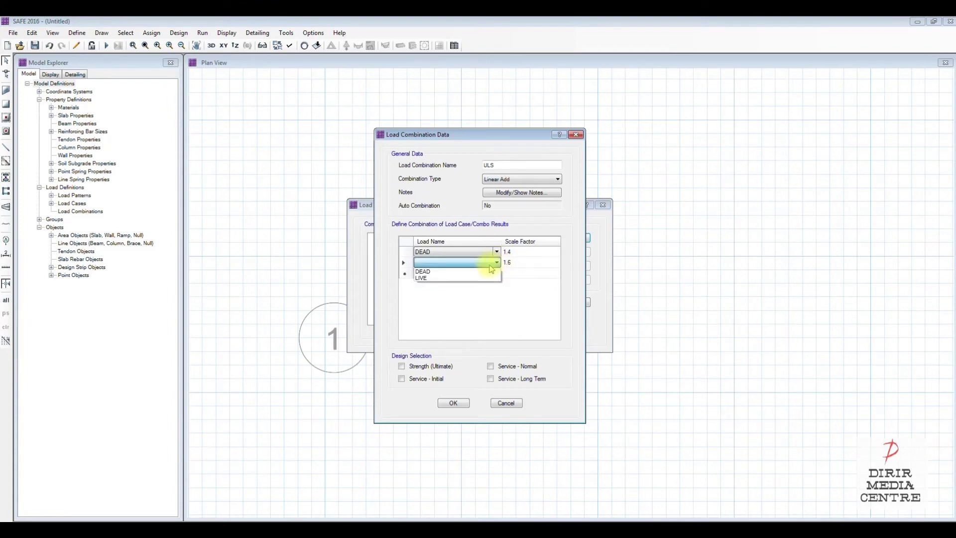
left_click(460, 279)
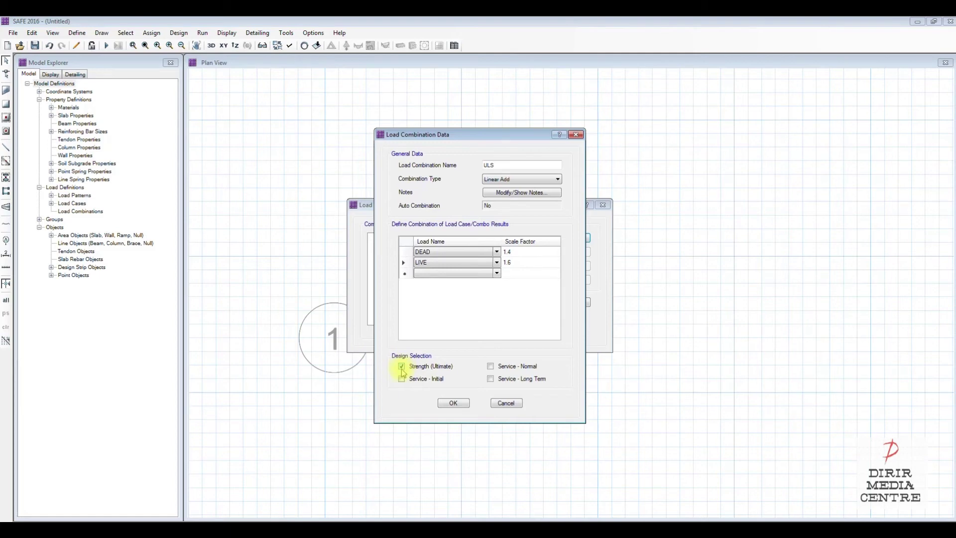
left_click(454, 404)
left_click(463, 408)
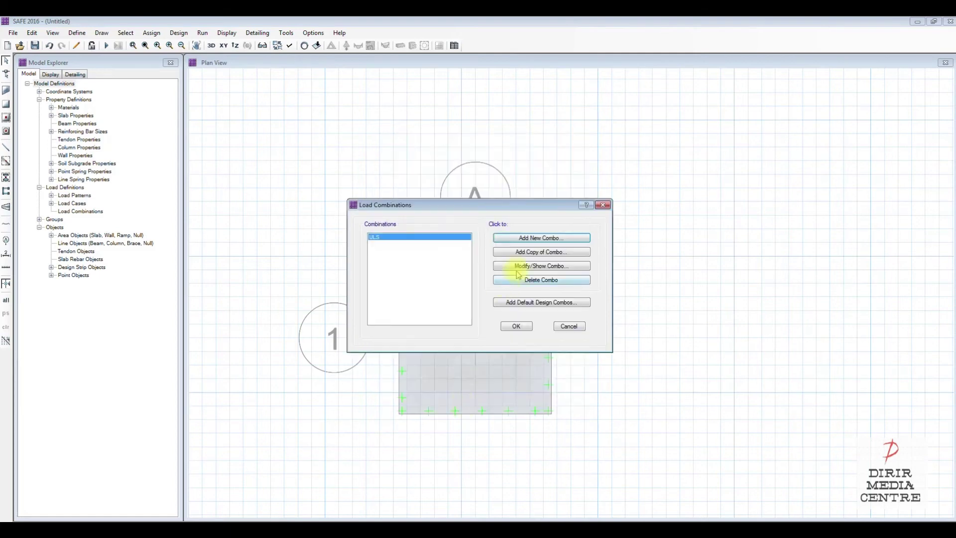
- Add a second load combination named SLS with DEAD as its first load
left_click(544, 241)
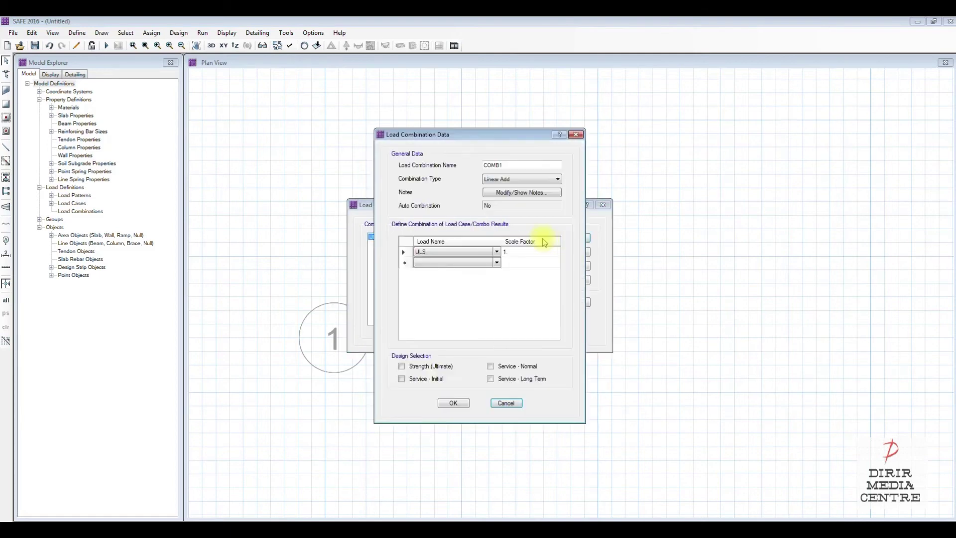
left_click_drag(519, 162, 432, 165)
type("SLS")
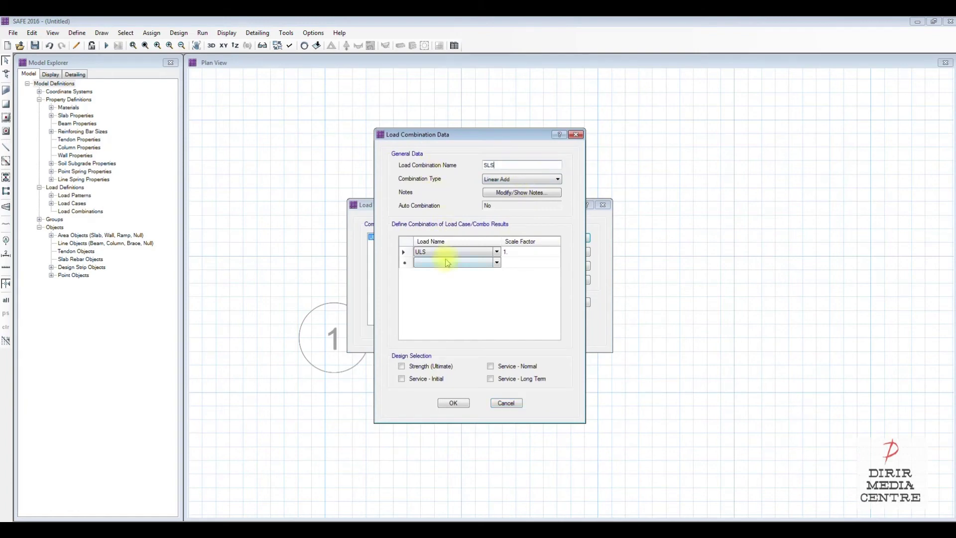
left_click(487, 253)
left_click(497, 253)
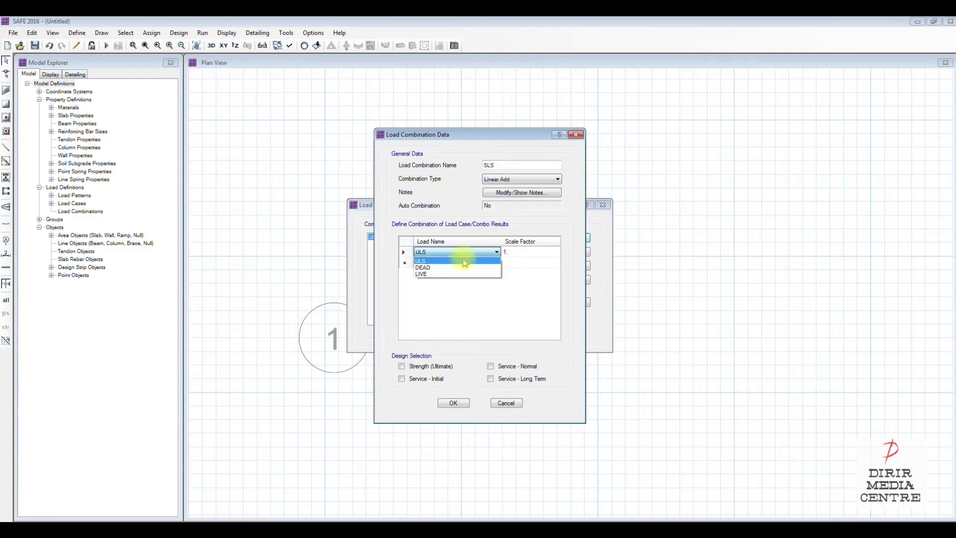
left_click(440, 272)
- Add LIVE with scale factor 1 to the SLS combination, select Service - Normal design, and accept the load combinations
left_click(499, 265)
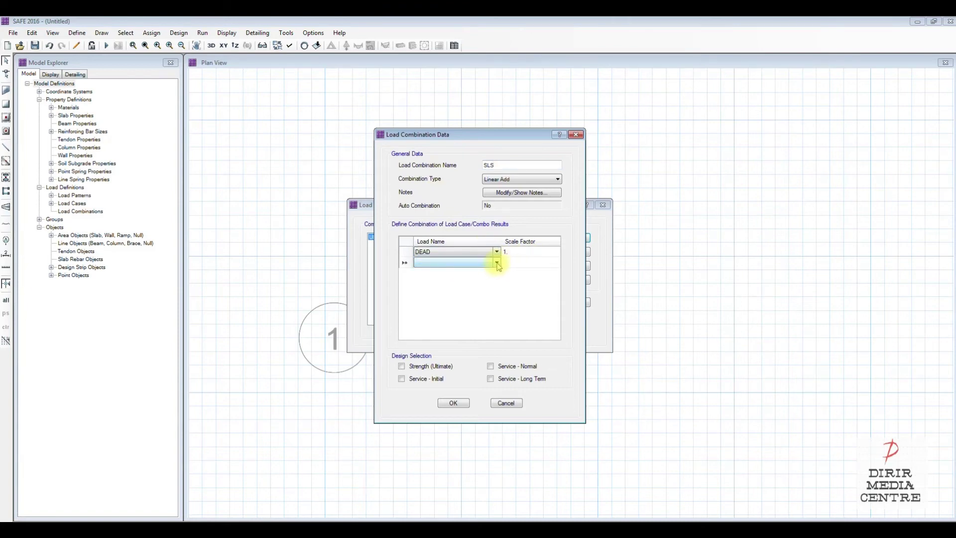
left_click(498, 265)
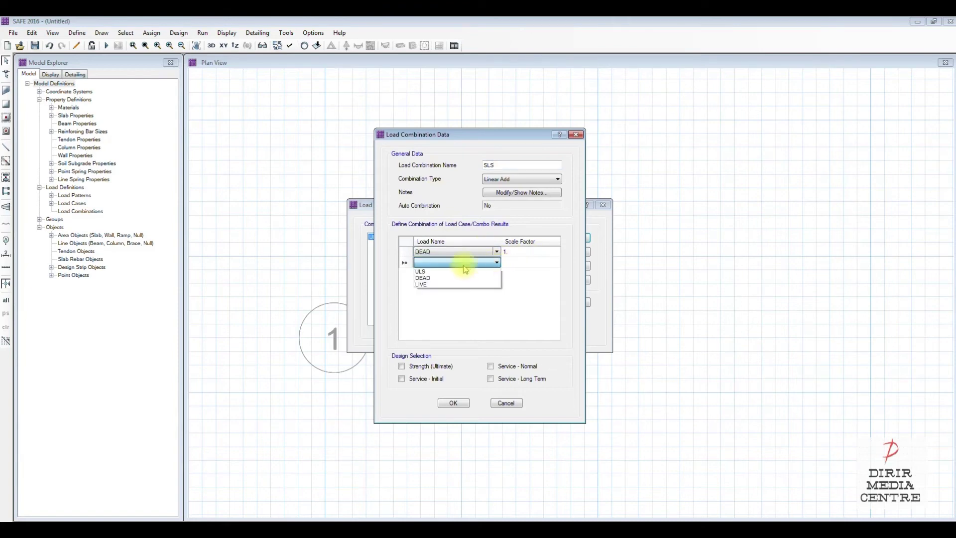
left_click(433, 280)
left_click(528, 263)
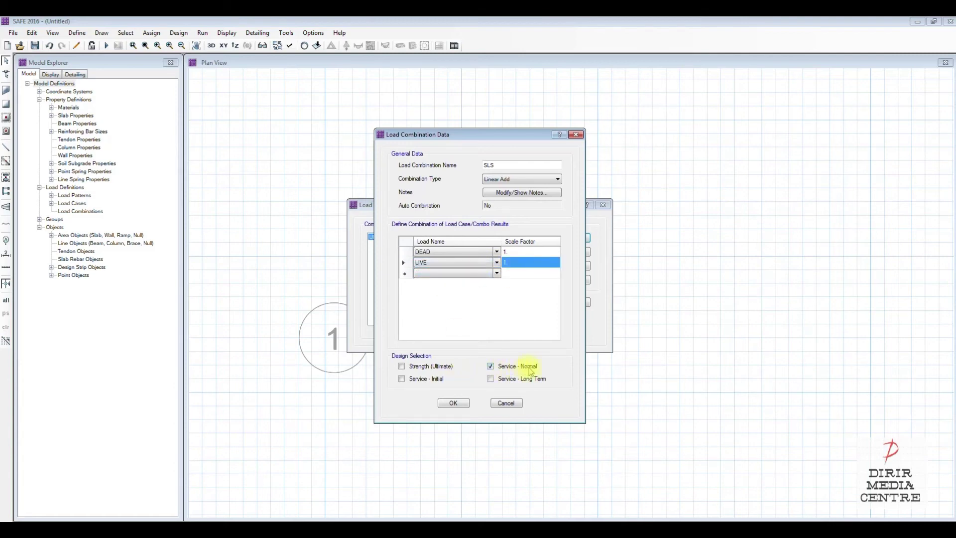
left_click(454, 403)
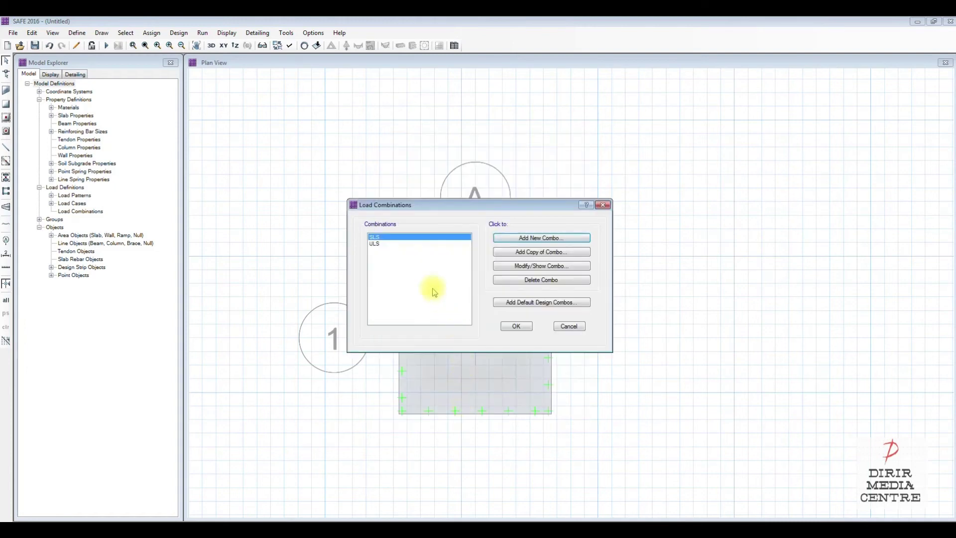
left_click(517, 326)
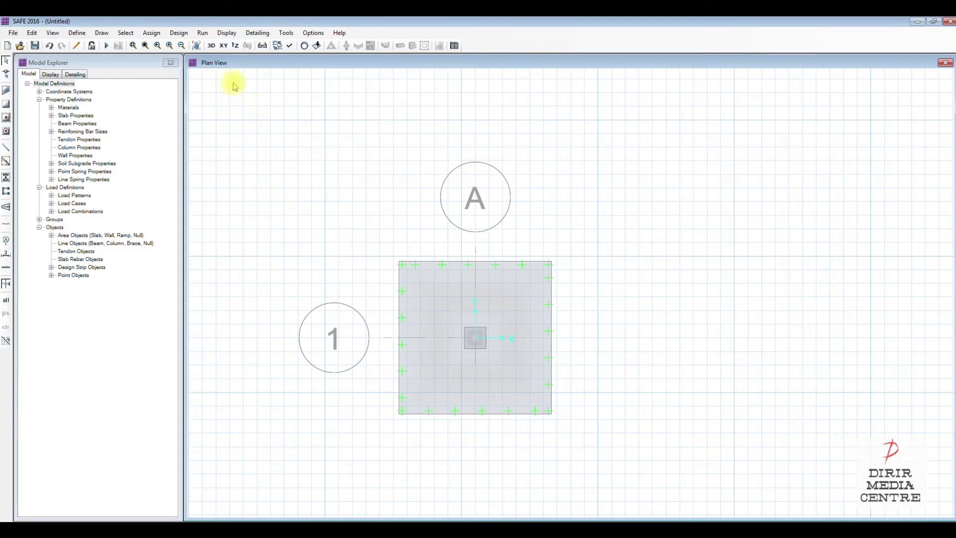
- Set a smaller approximate maximum mesh size in the automatic slab mesh options
left_click(202, 34)
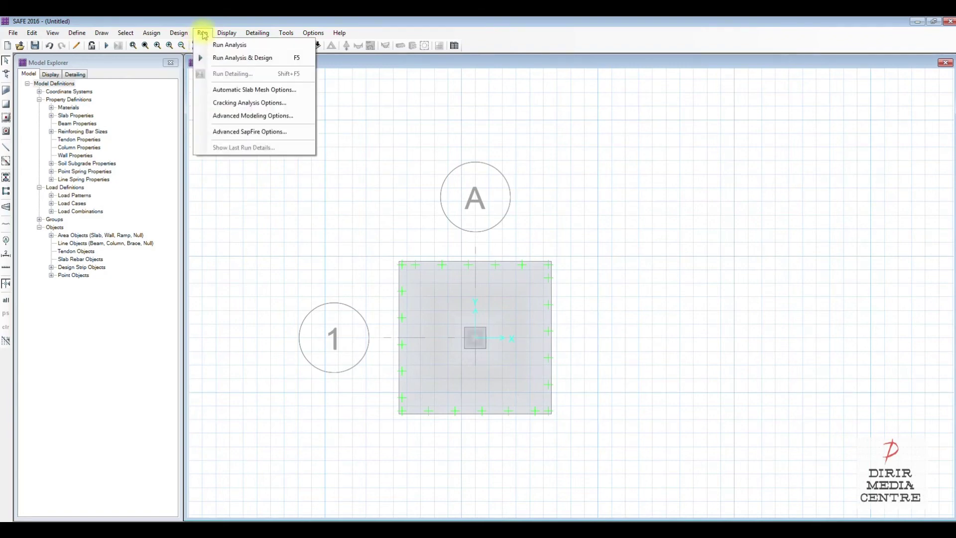
left_click(223, 91)
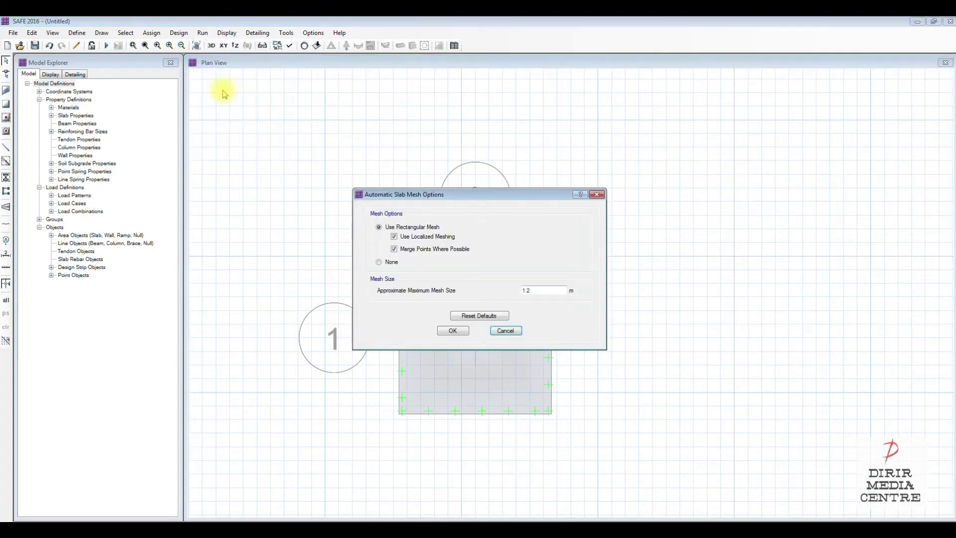
left_click(560, 293)
type("0")
left_click(446, 335)
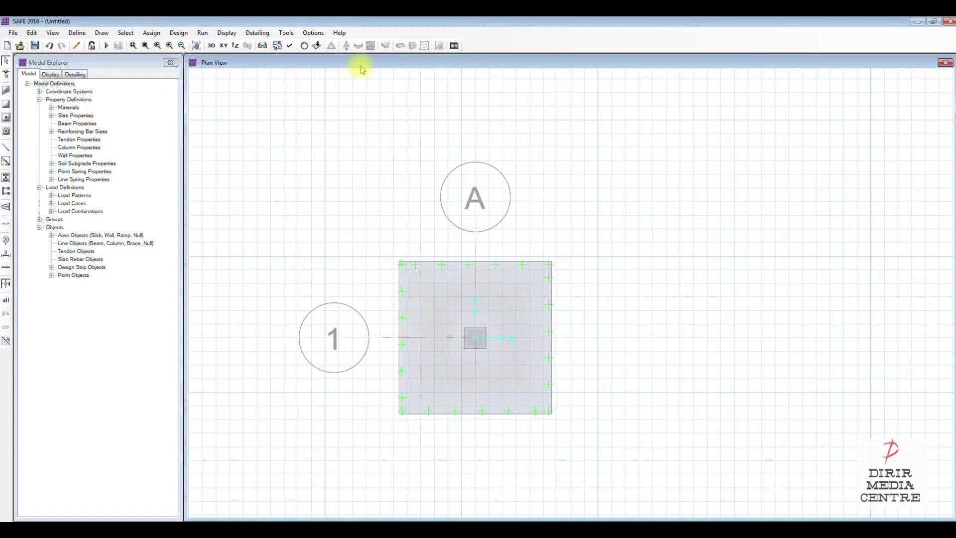
- Show the slab mesh in the plan view to check its density, and hide it again
left_click(278, 46)
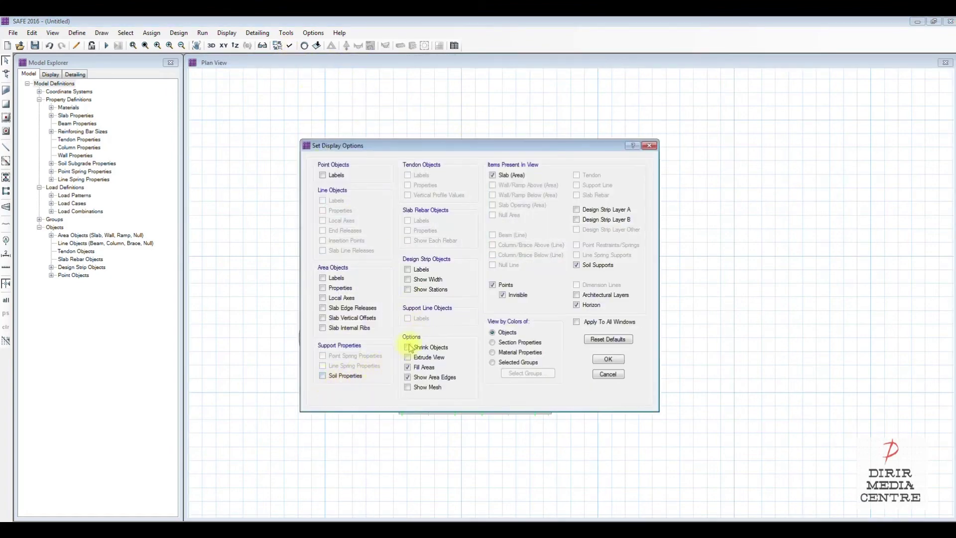
left_click(609, 359)
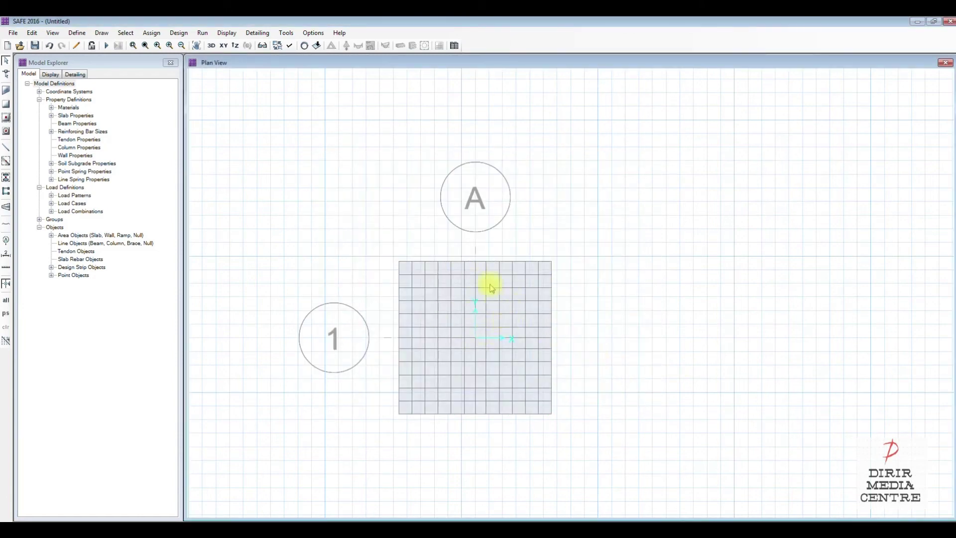
left_click(277, 46)
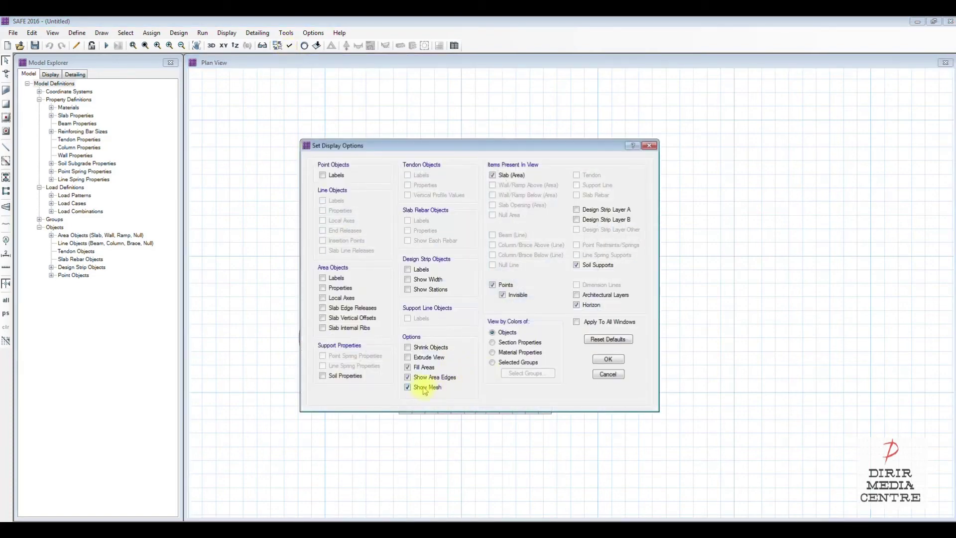
left_click(605, 359)
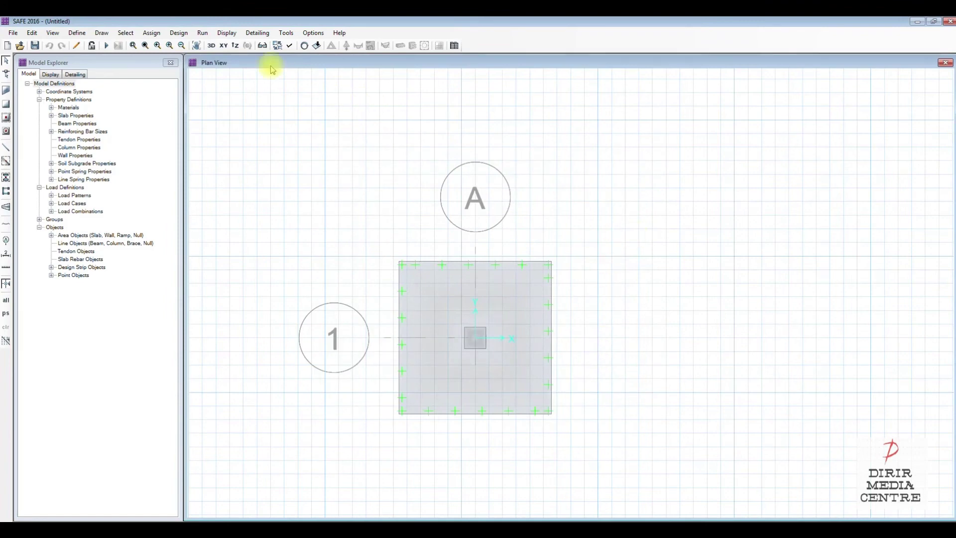
- Save the model as Isolated Pad Foundation.FDB, replacing the existing file, and run the analysis and design
left_click(204, 33)
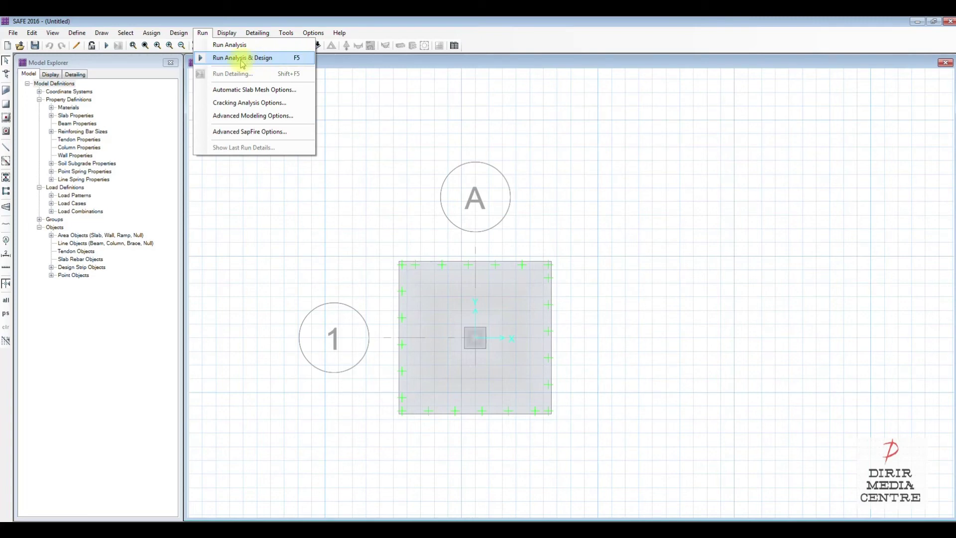
left_click(389, 92)
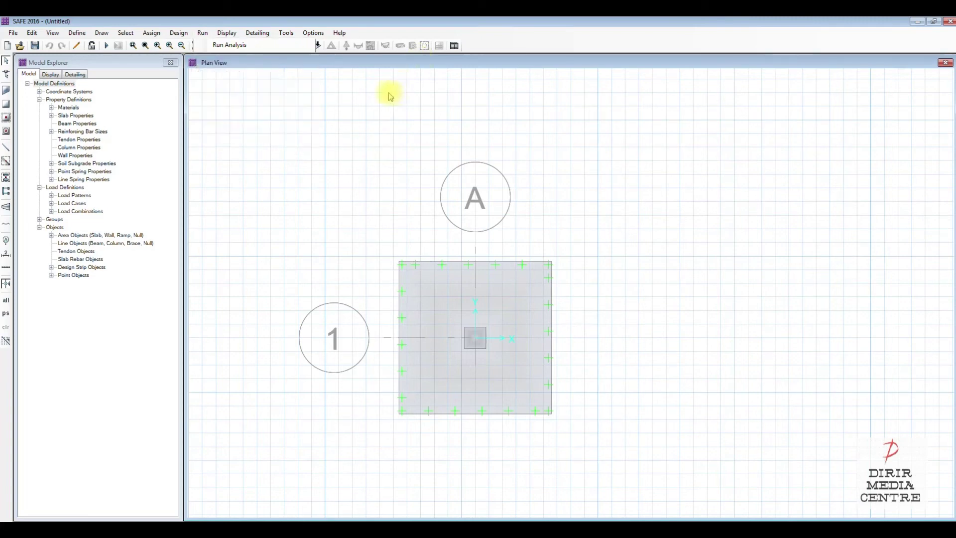
left_click(35, 45)
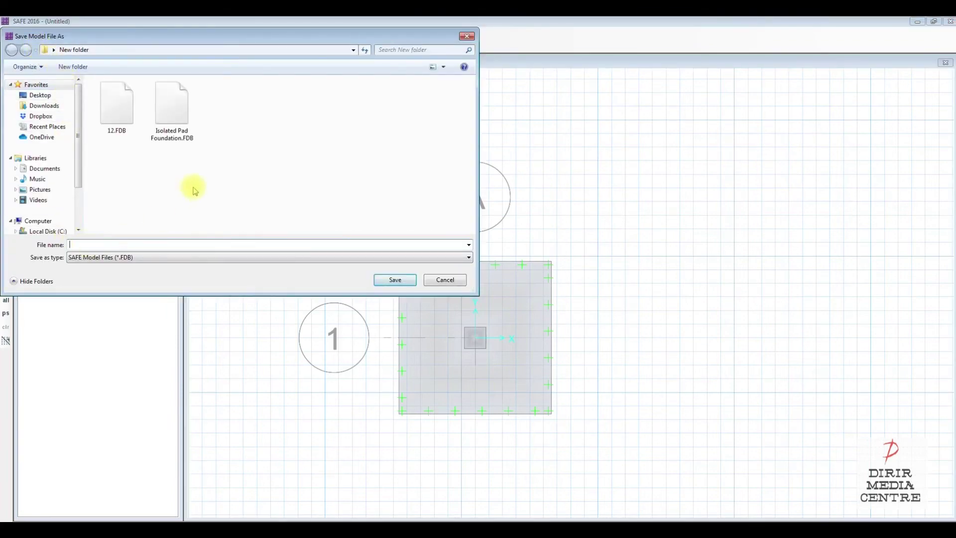
left_click(179, 130)
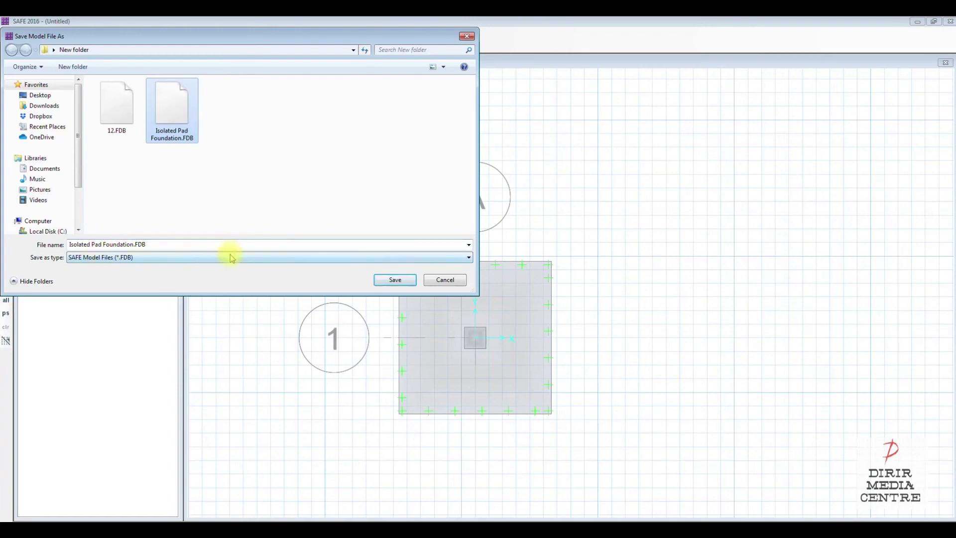
left_click(396, 281)
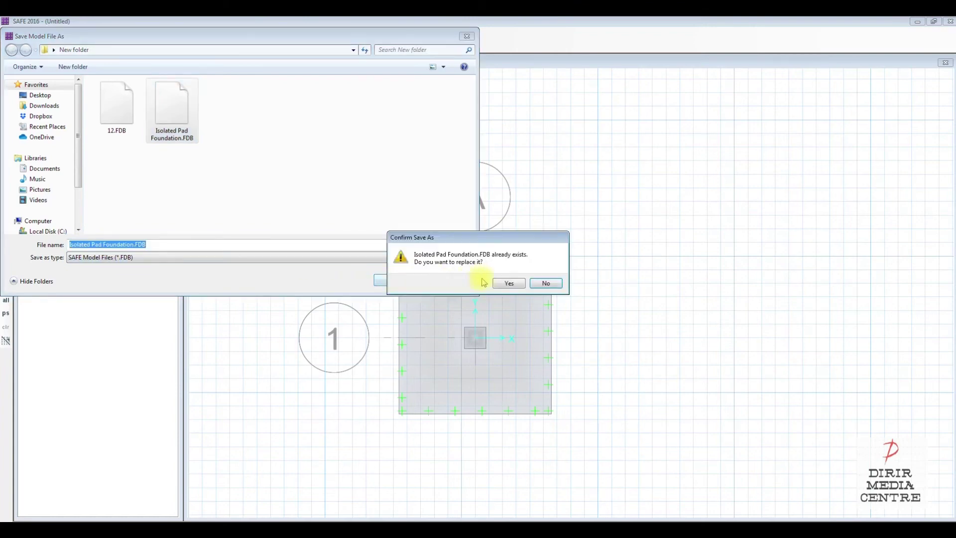
left_click(509, 283)
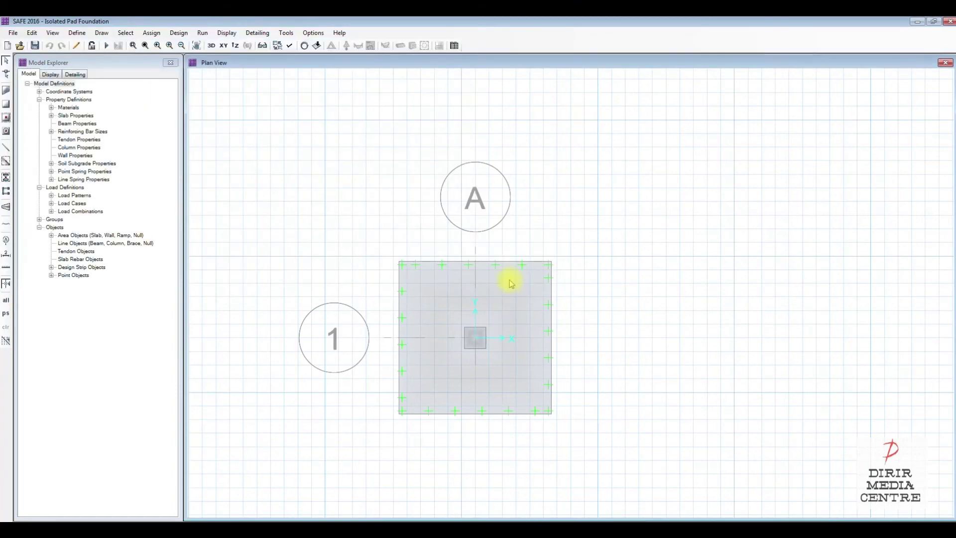
left_click(202, 33)
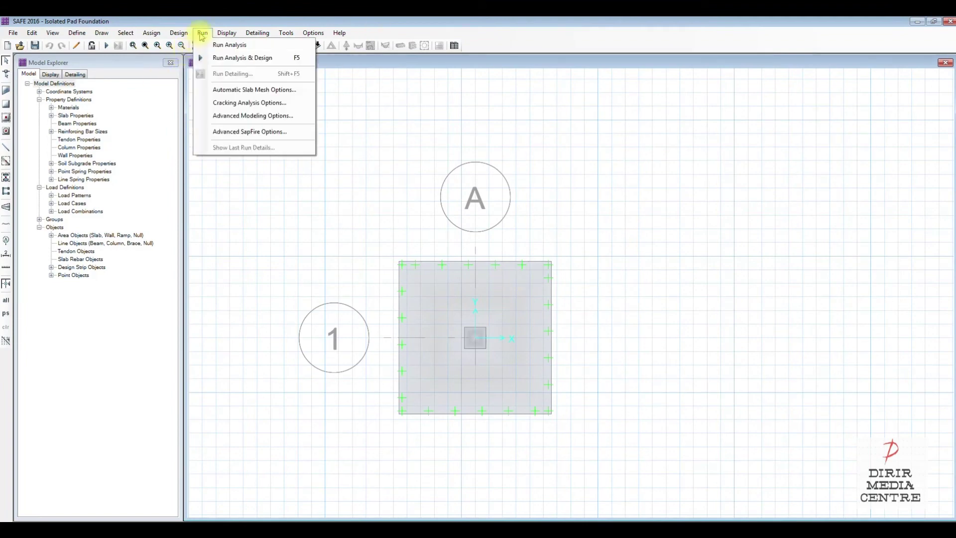
left_click(237, 64)
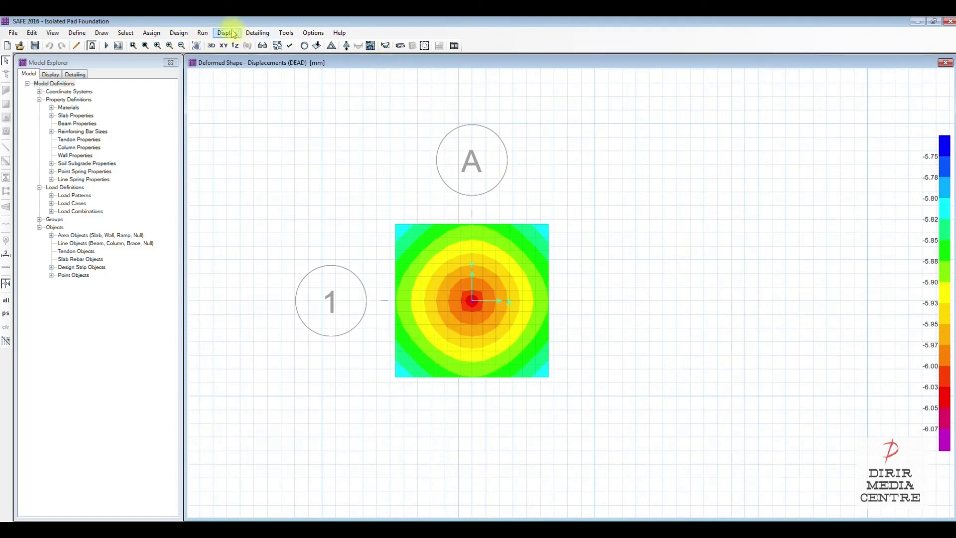
- Display the deformed shape with contours for the SLS load combination
left_click(254, 33)
mouse_move(225, 35)
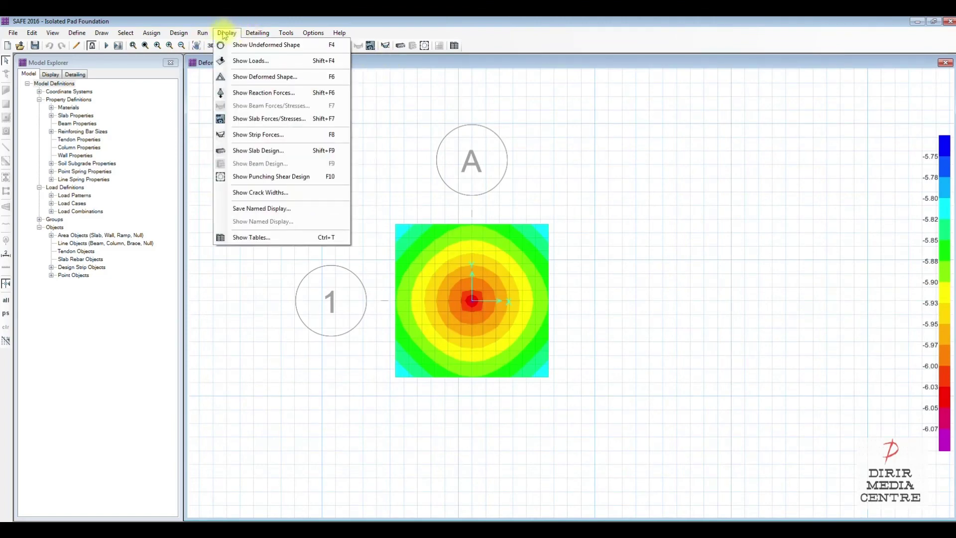
left_click(264, 80)
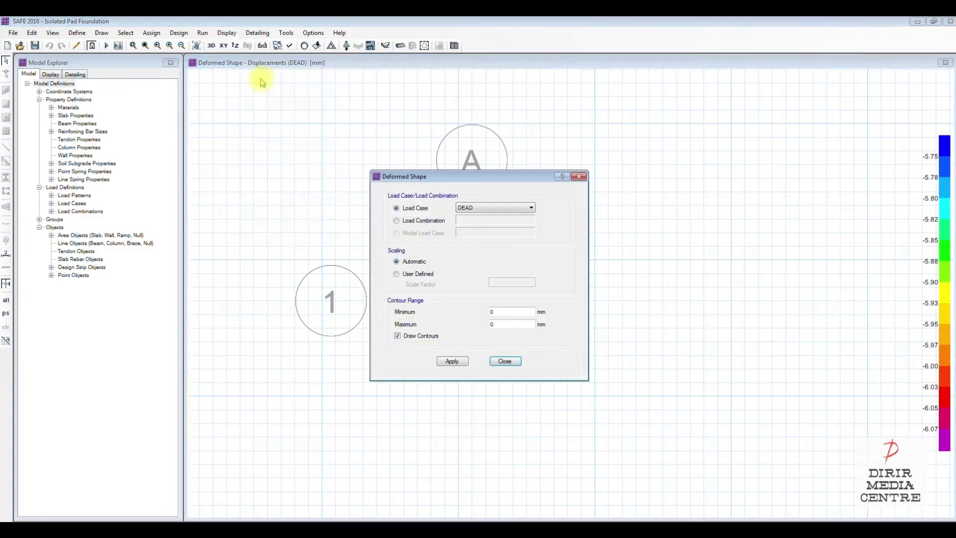
left_click(397, 220)
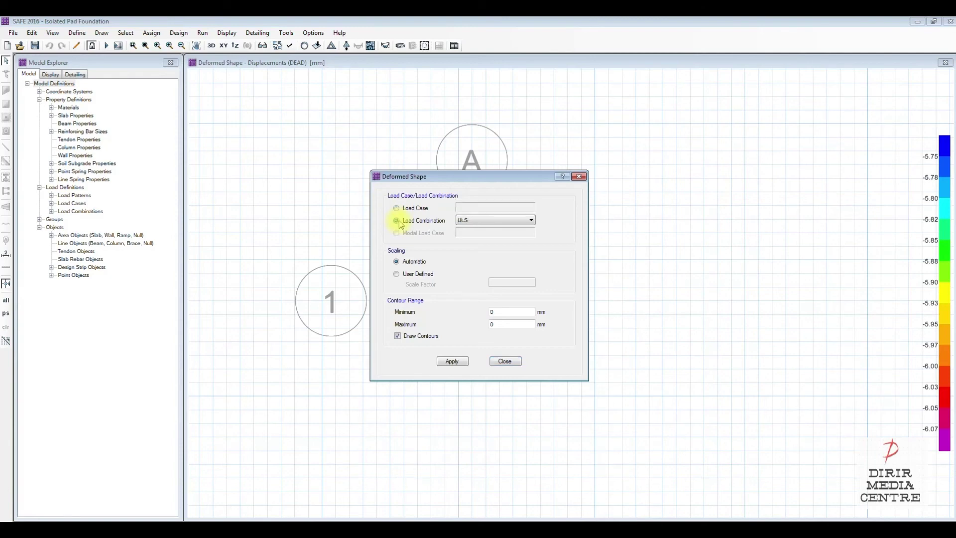
left_click(497, 220)
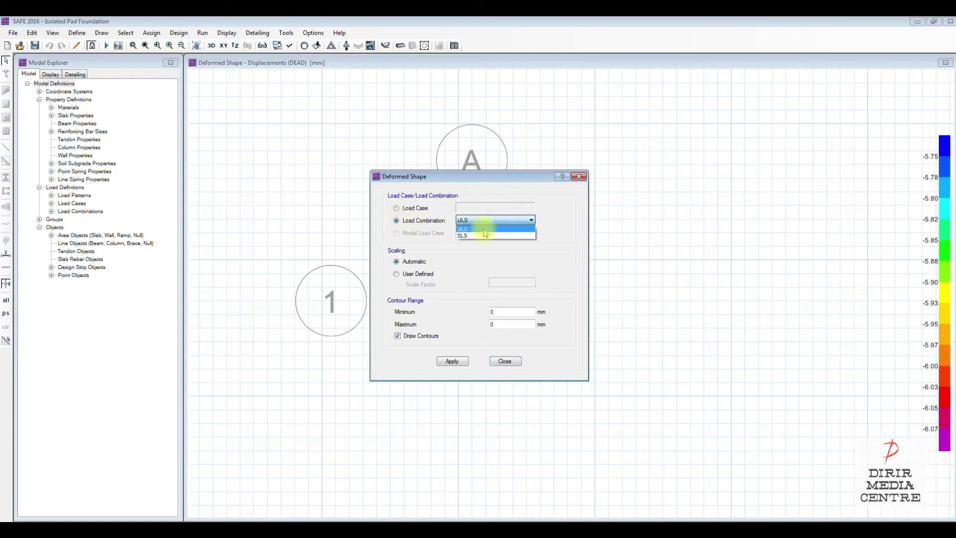
left_click(478, 236)
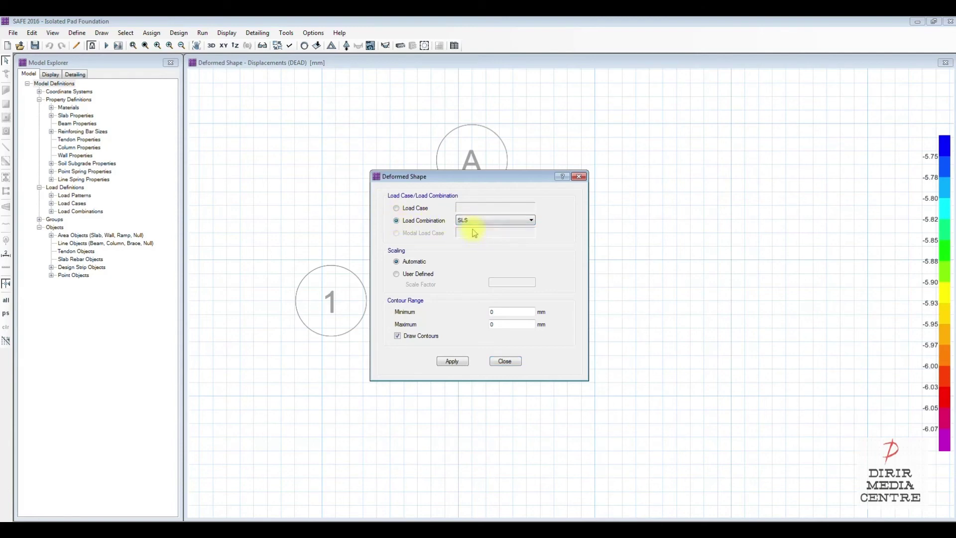
left_click(452, 361)
left_click(506, 361)
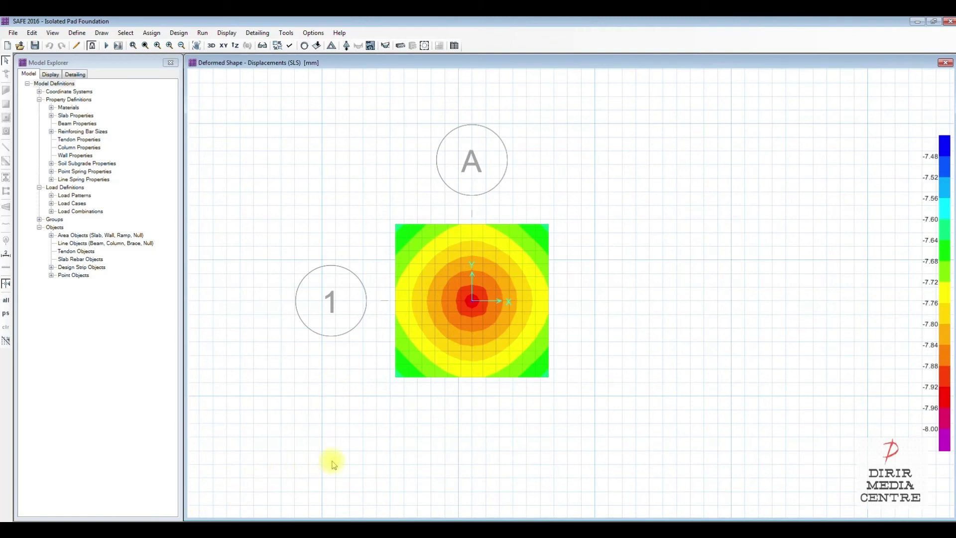
- Display the soil pressure contours on the deformed shape for the SLS load combination
left_click(219, 34)
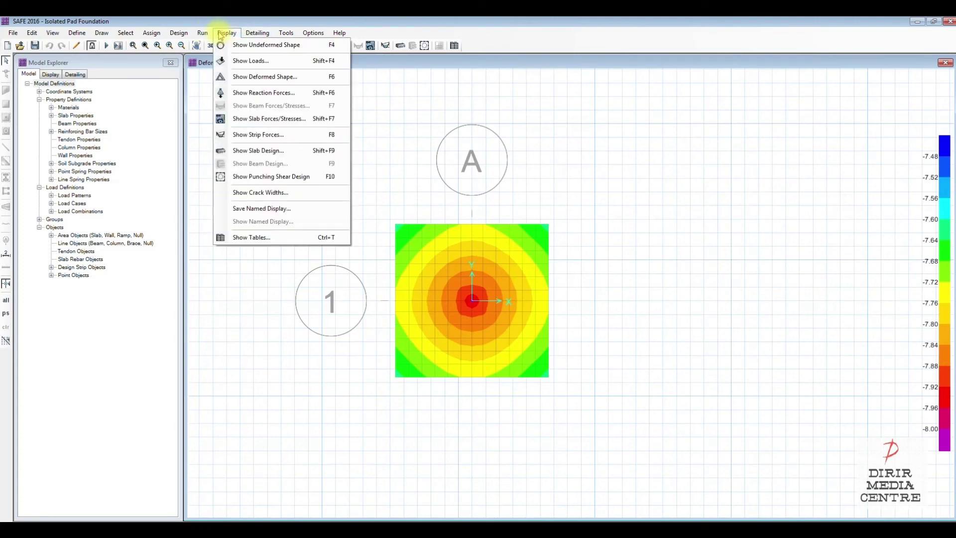
left_click(265, 95)
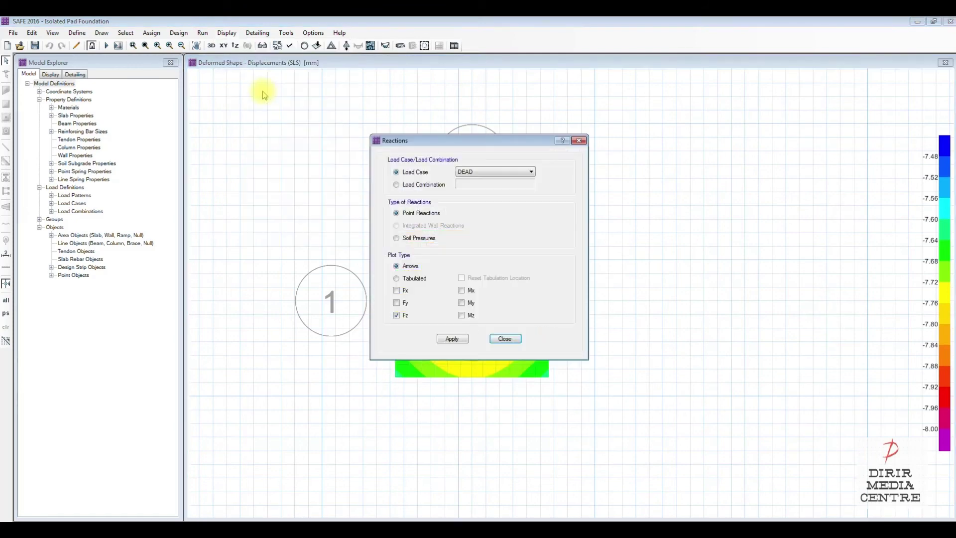
left_click(397, 185)
left_click(531, 184)
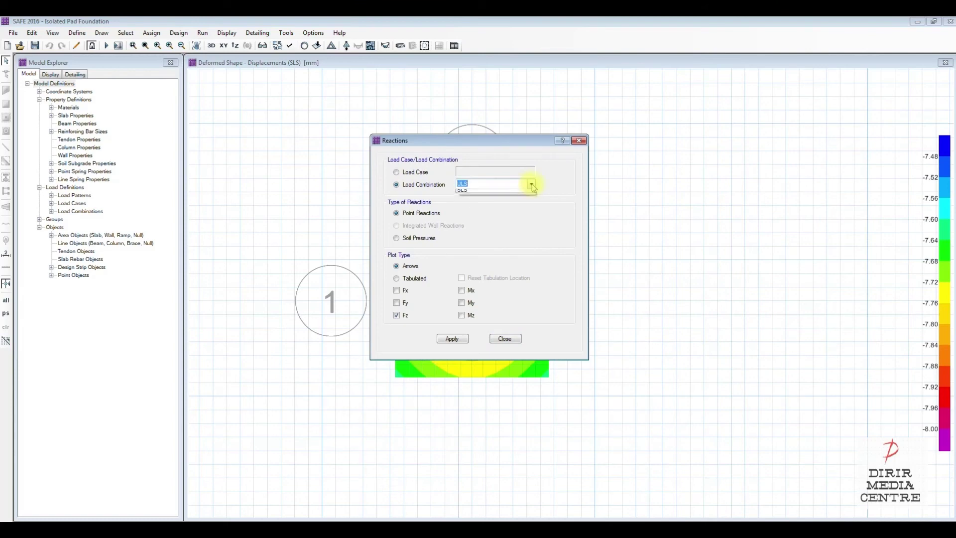
left_click(464, 200)
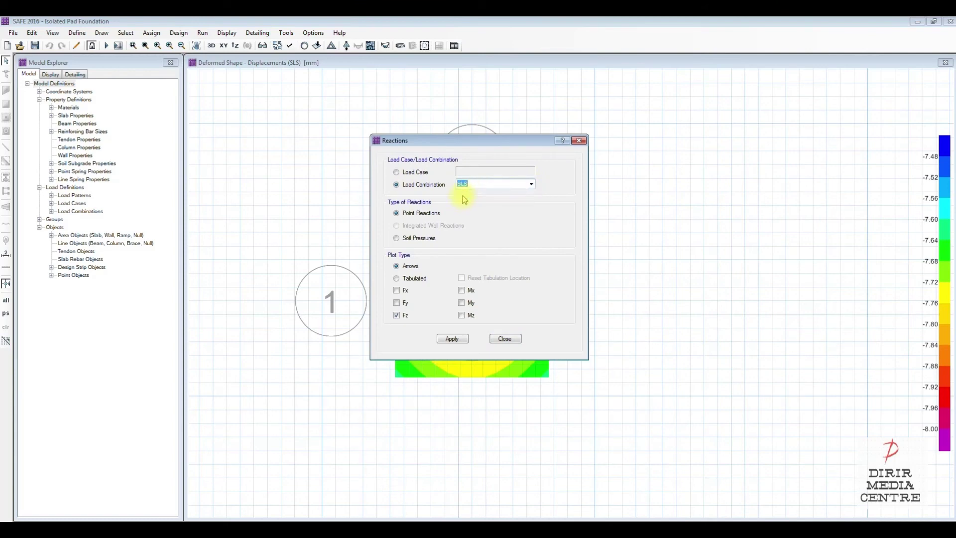
left_click(420, 238)
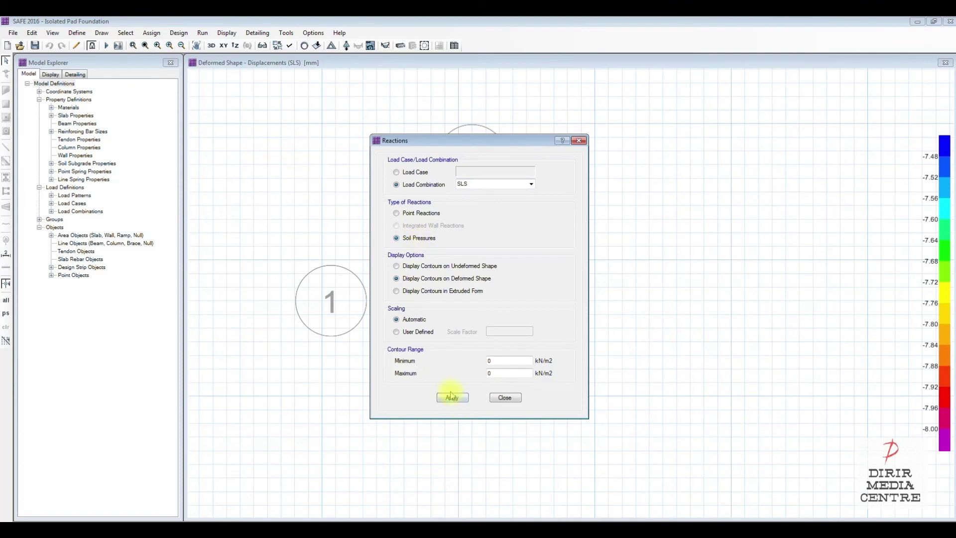
left_click(451, 399)
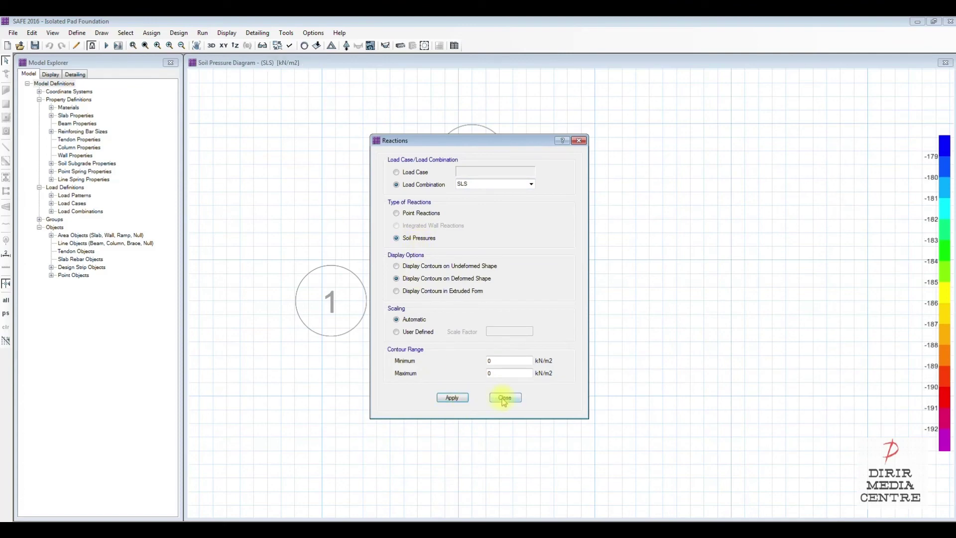
left_click(504, 398)
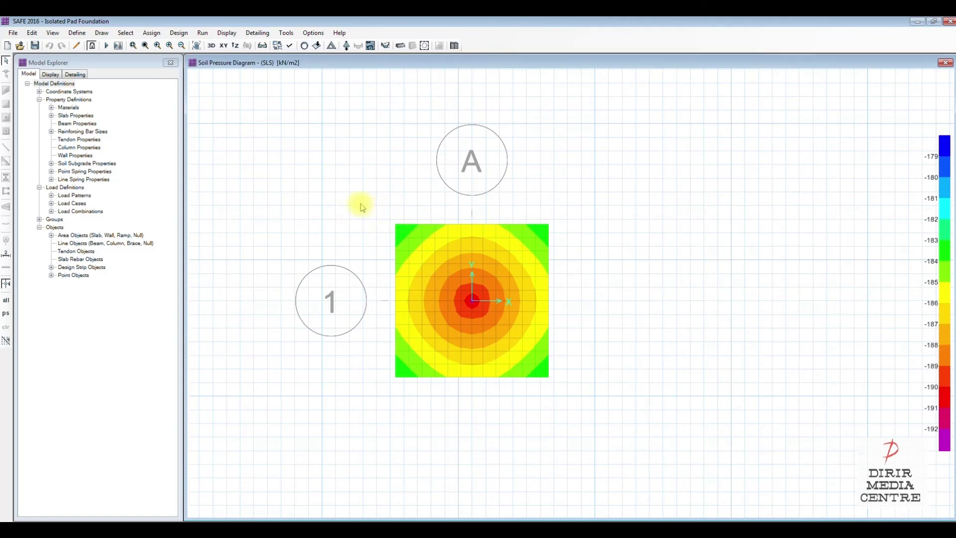
- Check the punching shear capacity ratio at the column and return to the undeformed plan view
left_click(304, 46)
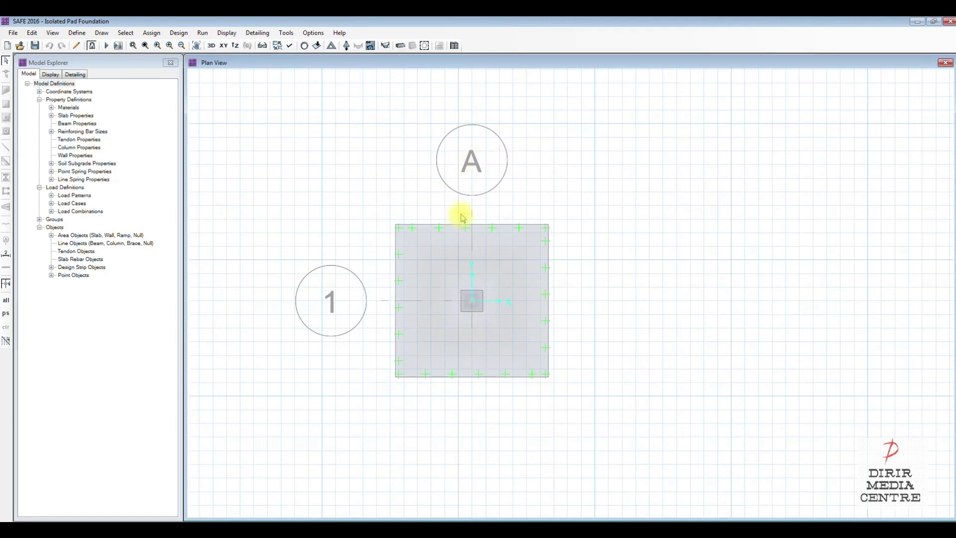
left_click(425, 46)
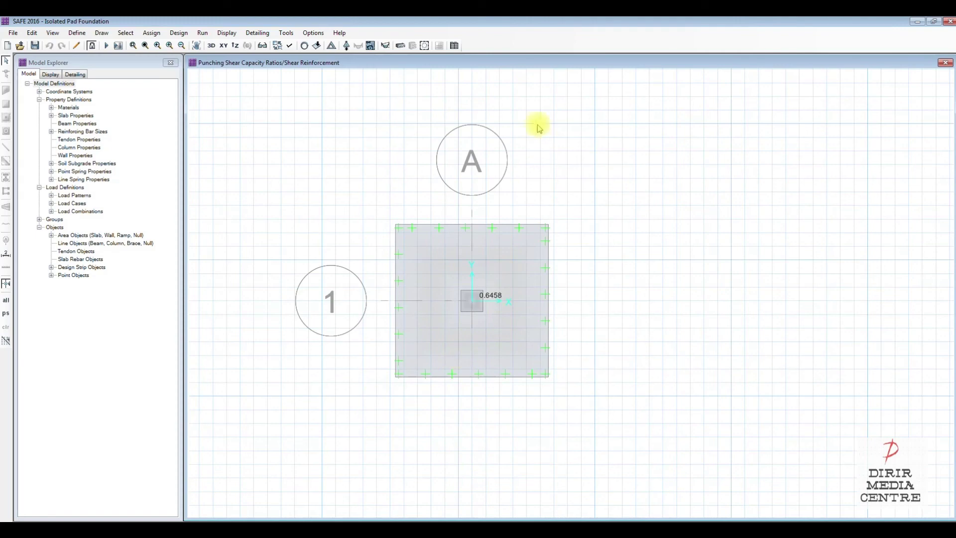
left_click(304, 46)
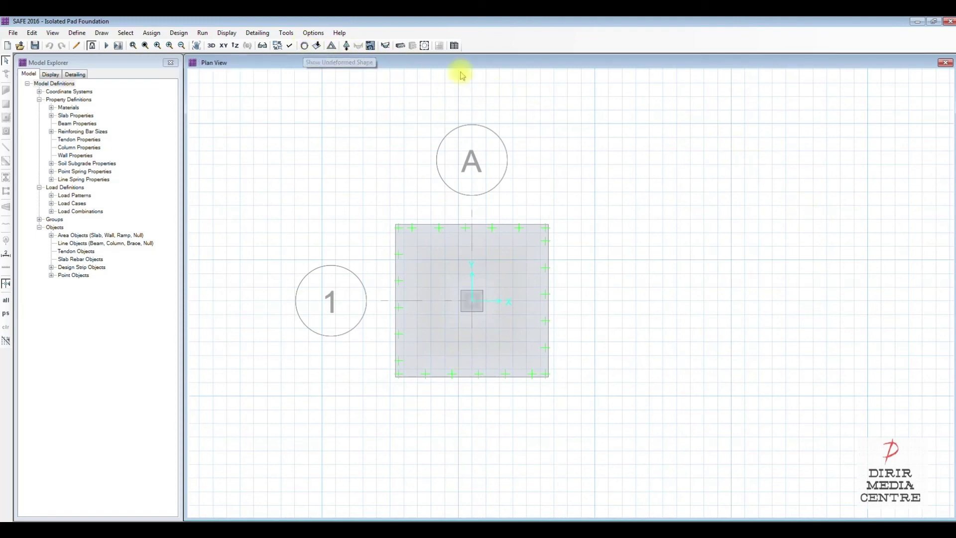
- Display the filled strip moment diagram of Layer A for the ULS load combination
left_click(227, 32)
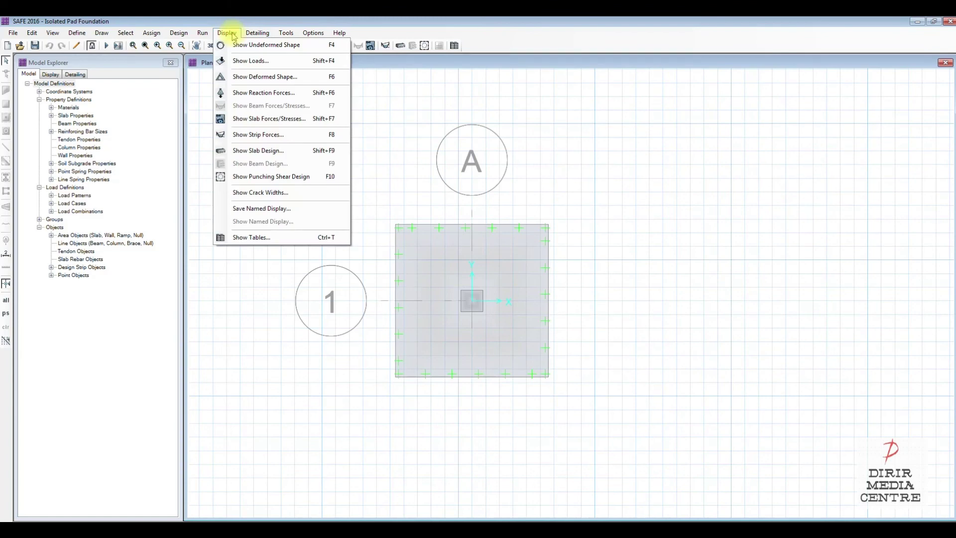
left_click(268, 136)
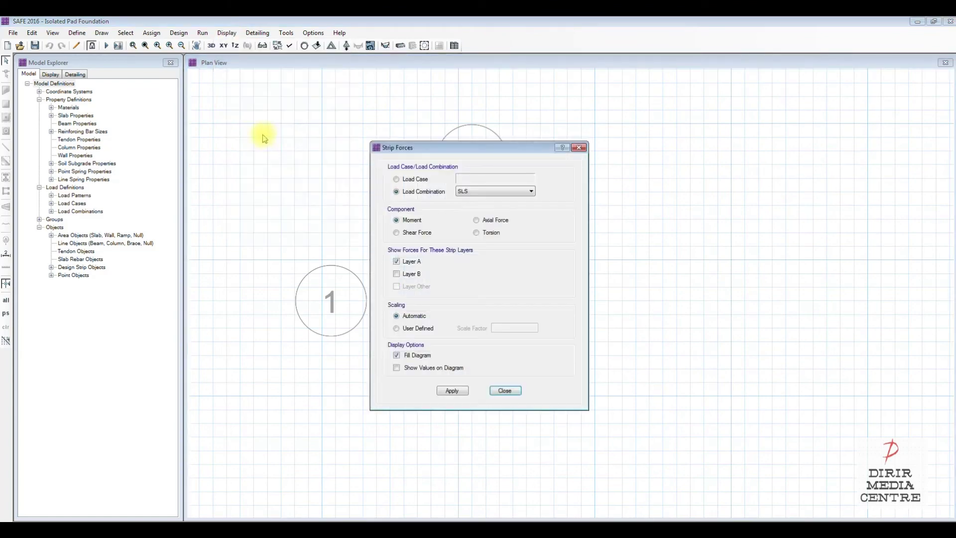
left_click(416, 194)
left_click(478, 191)
left_click(473, 203)
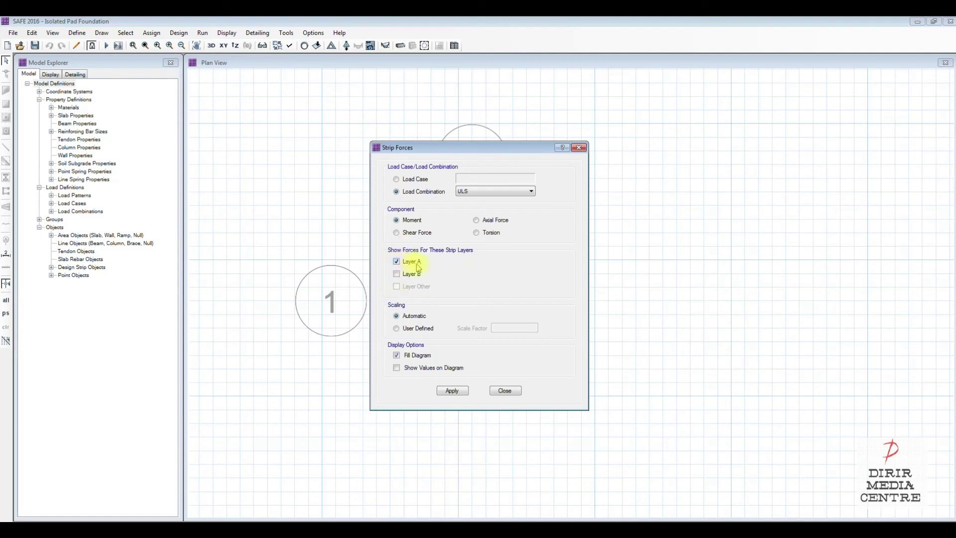
left_click(453, 391)
left_click(505, 391)
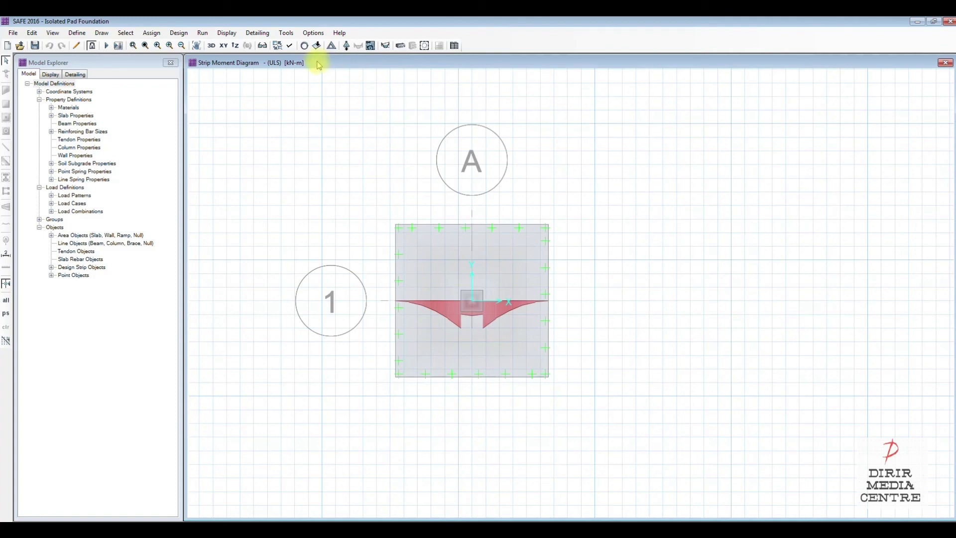
- Show the values on the filled ULS strip moment diagram of Layer A
left_click(230, 34)
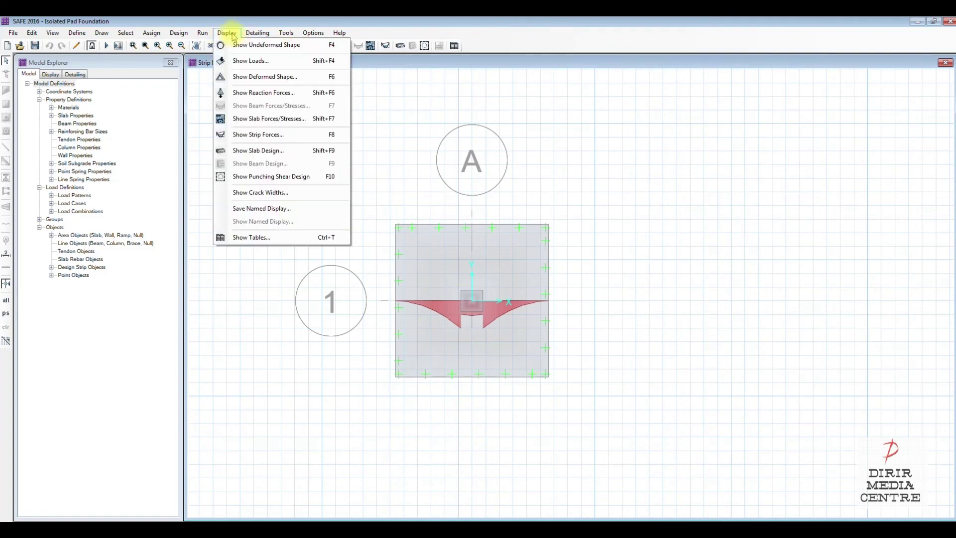
left_click(268, 136)
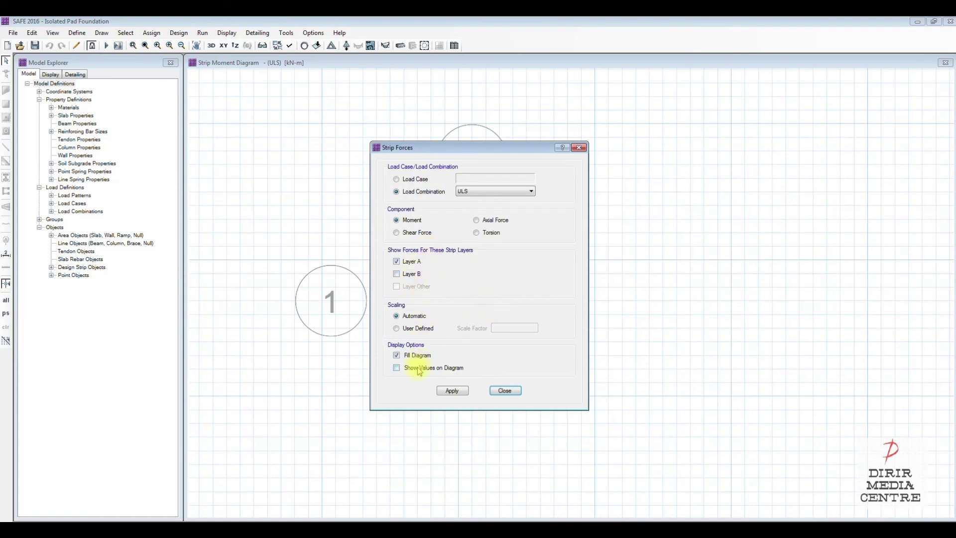
left_click(451, 391)
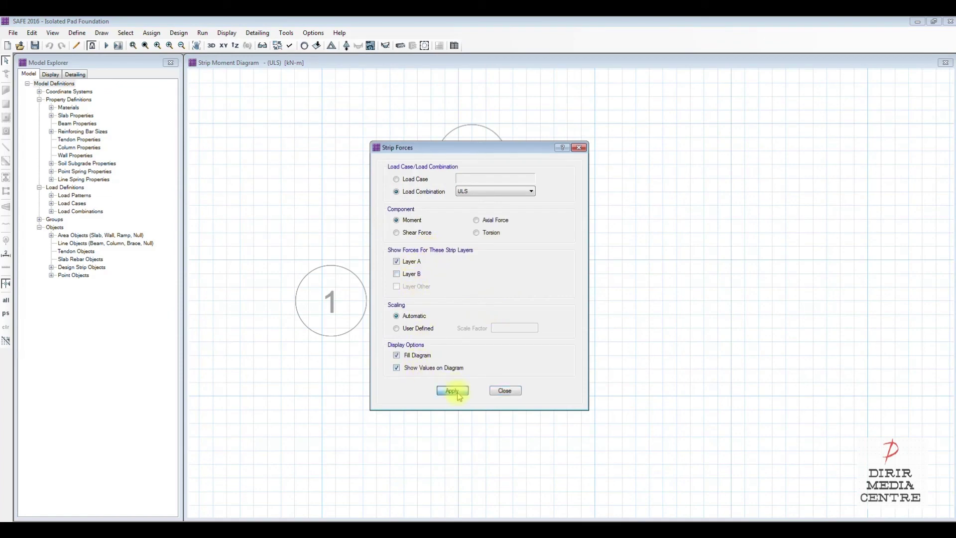
left_click(504, 391)
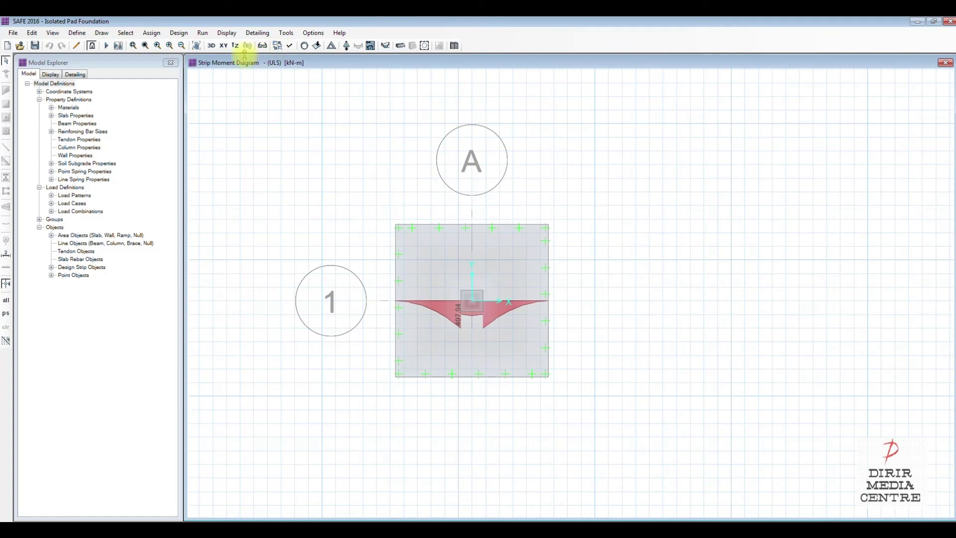
- Display the ULS strip moment diagram for Layer B only, with the diagram filled and values shown
left_click(229, 34)
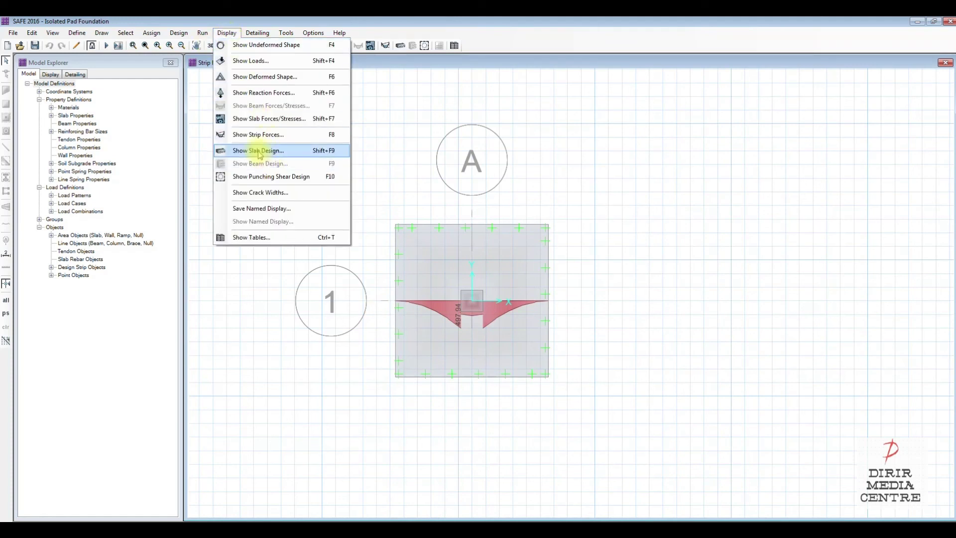
left_click(271, 134)
left_click(405, 262)
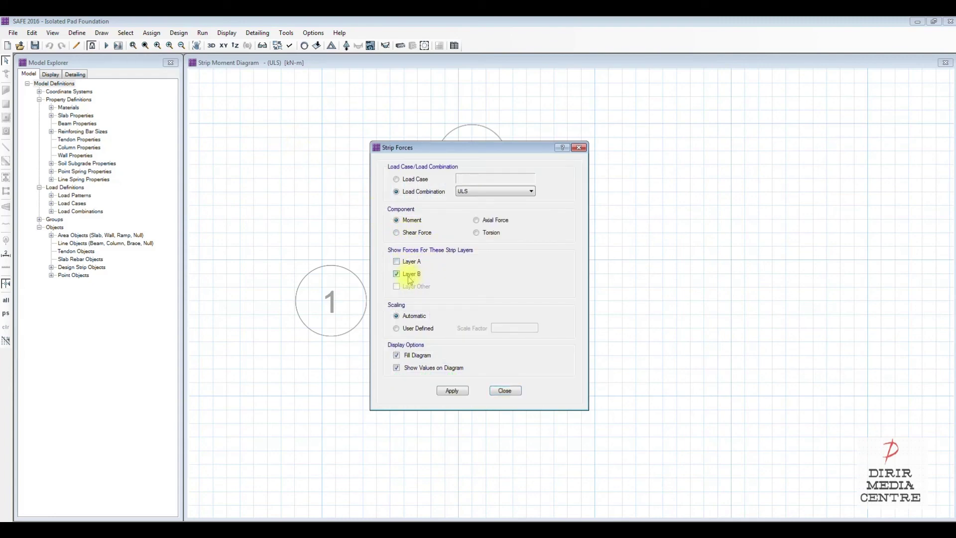
left_click(452, 391)
left_click(504, 391)
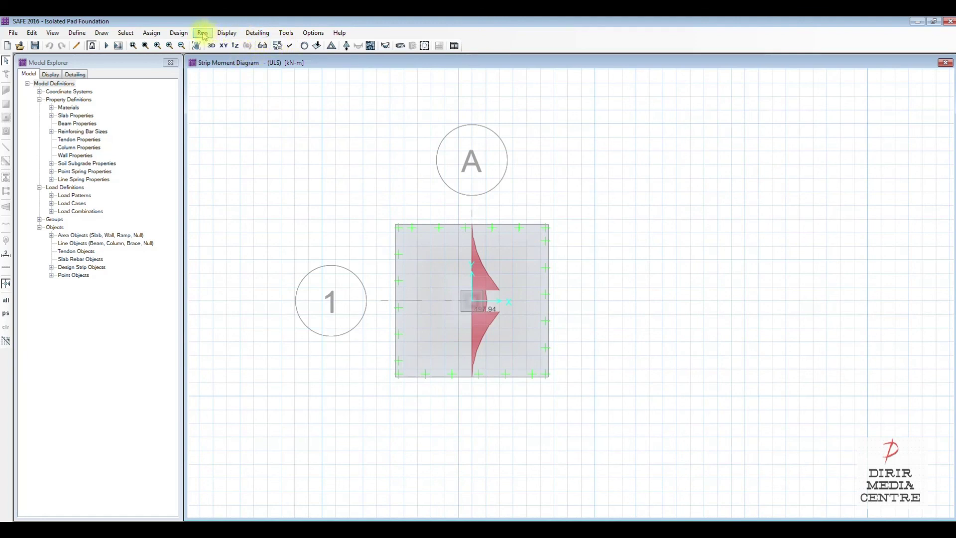
- Display the finite element based slab design with enveloping flexural reinforcement for the Direction 1 top rebar, keeping the footing plan unobstructed
left_click(227, 33)
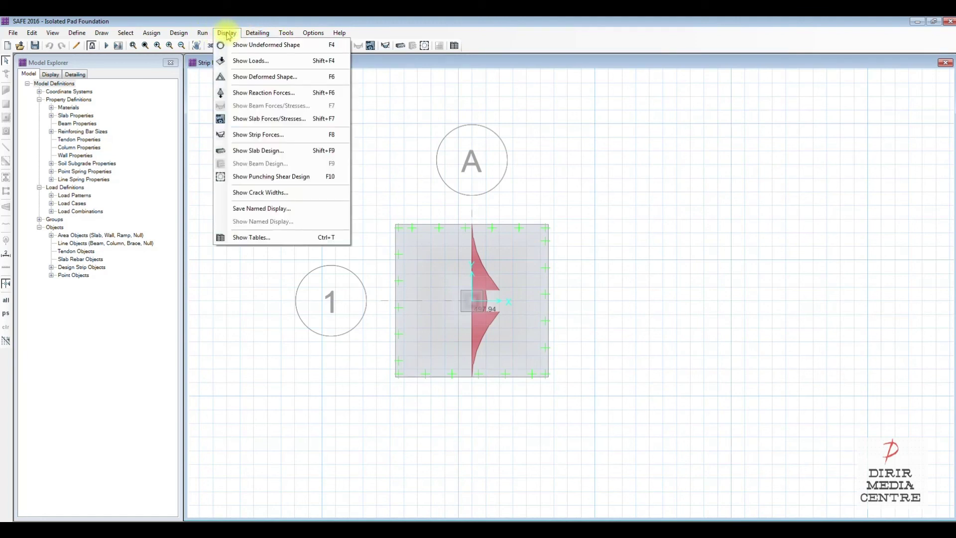
left_click(254, 152)
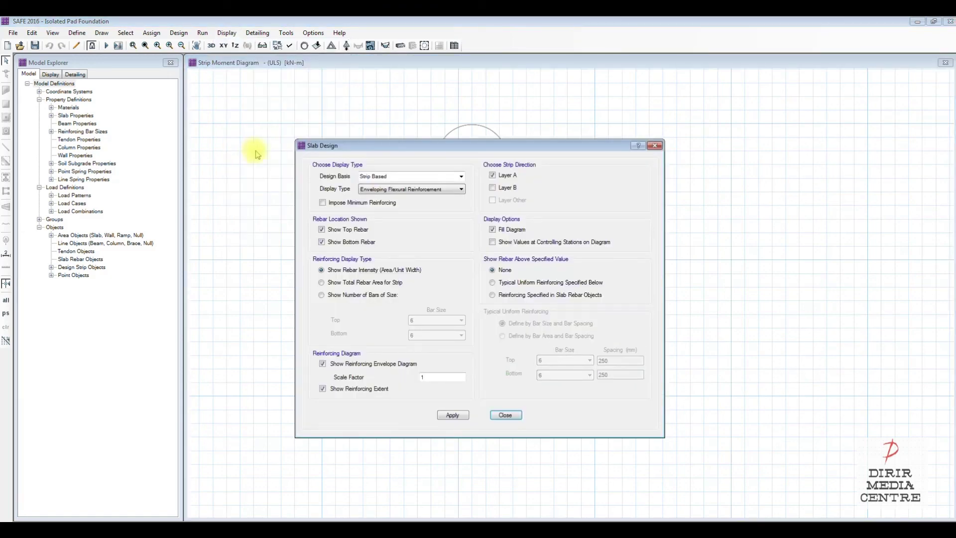
left_click(461, 178)
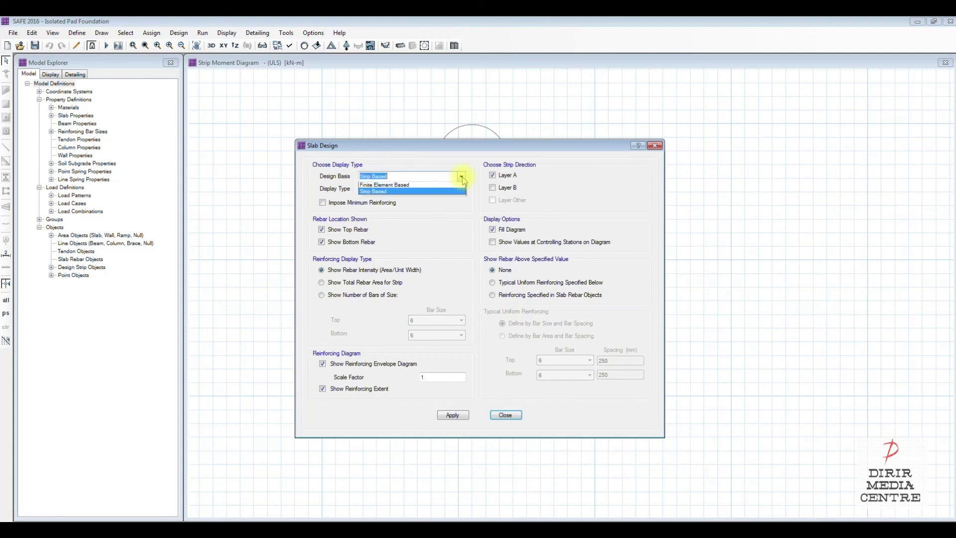
left_click(400, 187)
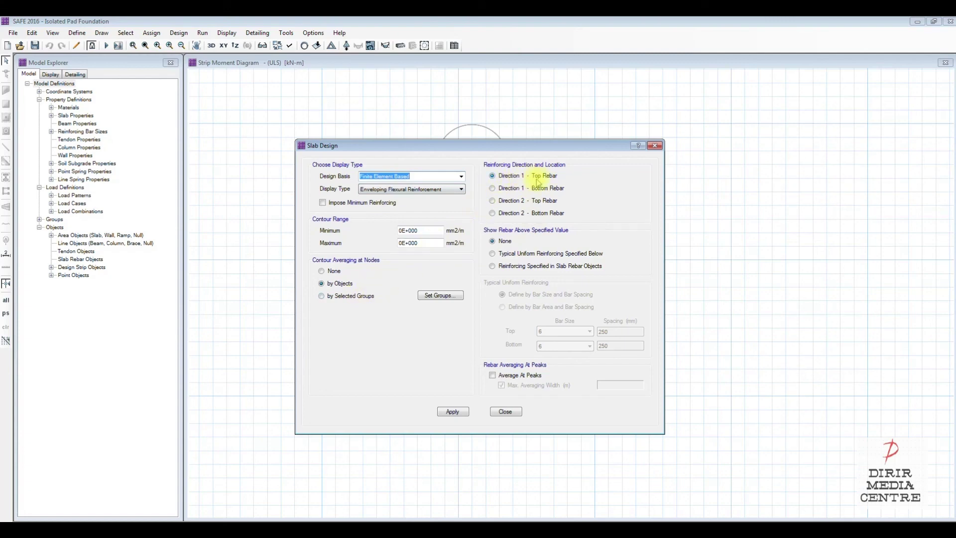
left_click(452, 412)
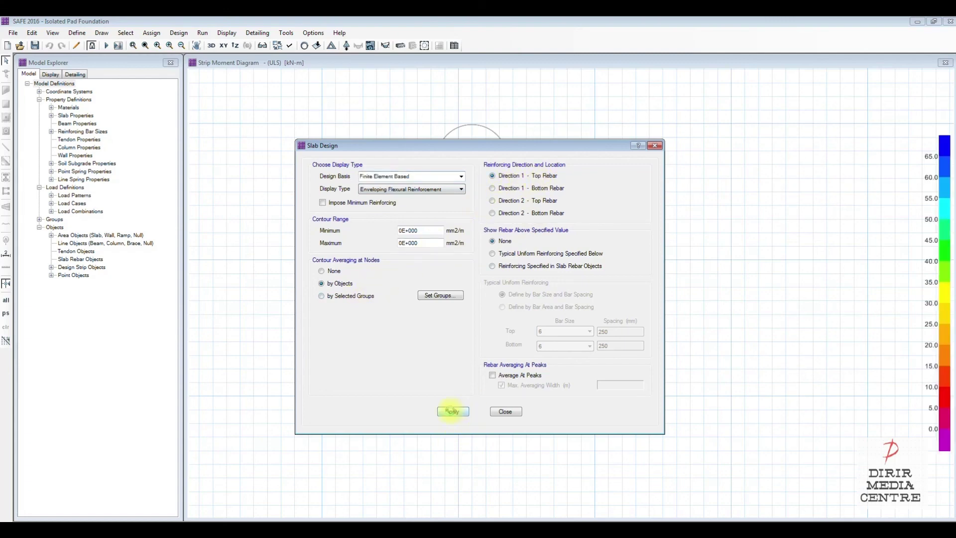
left_click_drag(577, 150, 273, 146)
left_click(419, 283)
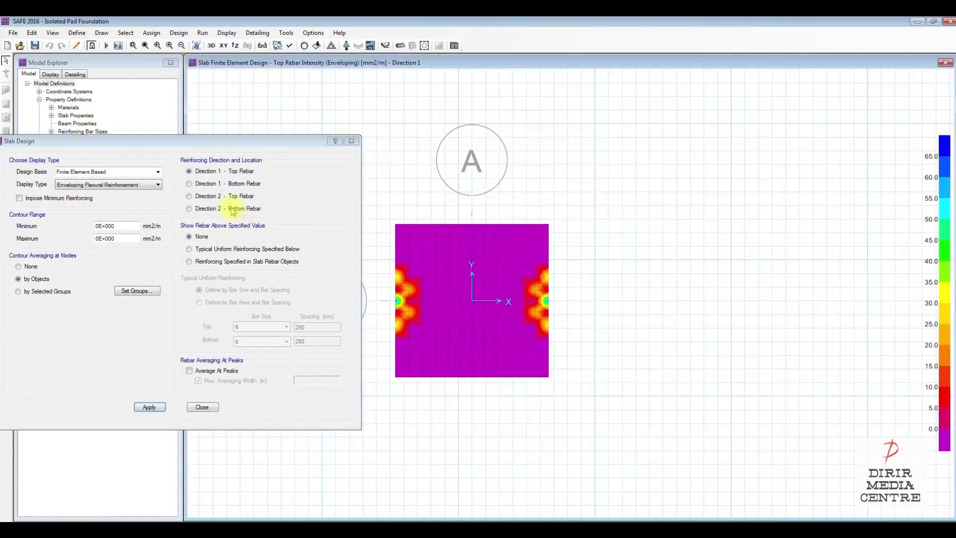
- Display the bottom rebar intensity contours for Direction 1, followed by those for Direction 2
left_click(189, 184)
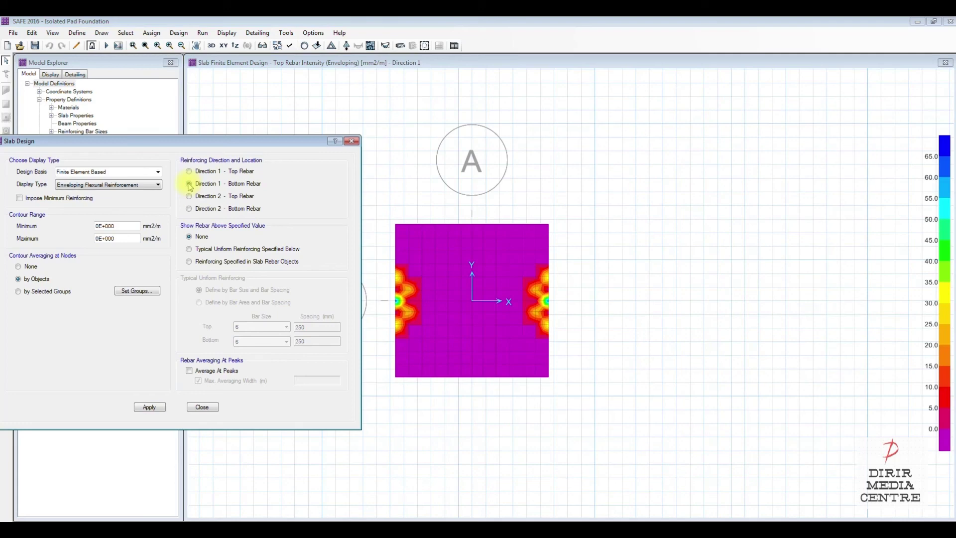
left_click(190, 184)
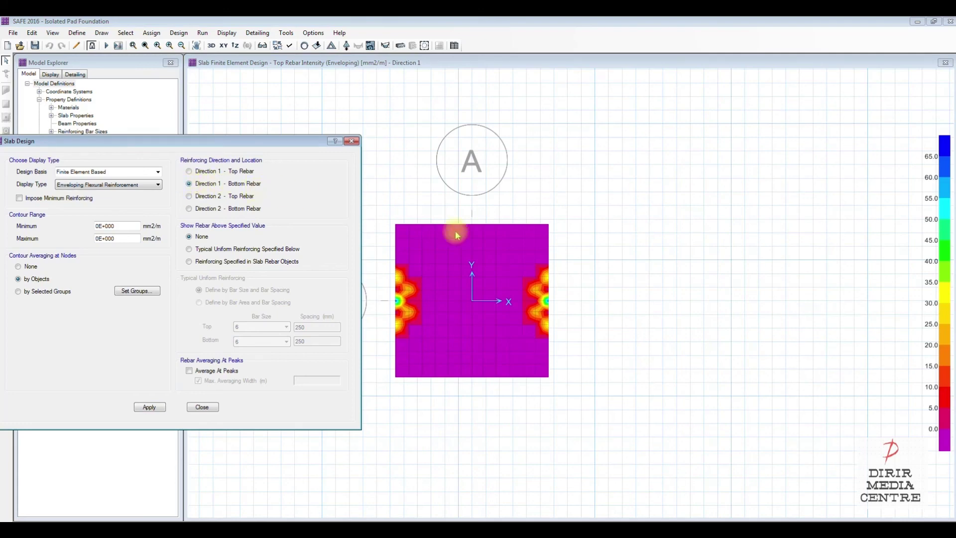
left_click(149, 407)
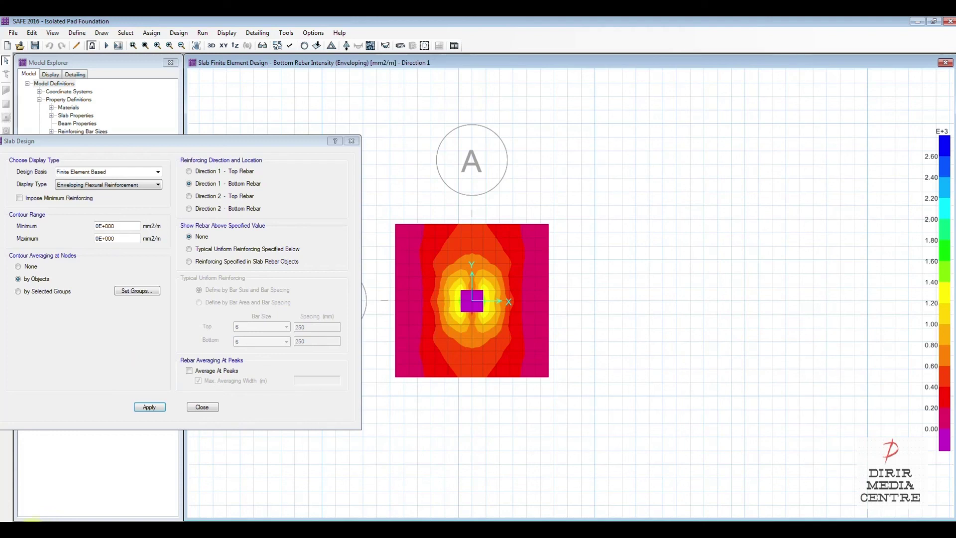
left_click(192, 209)
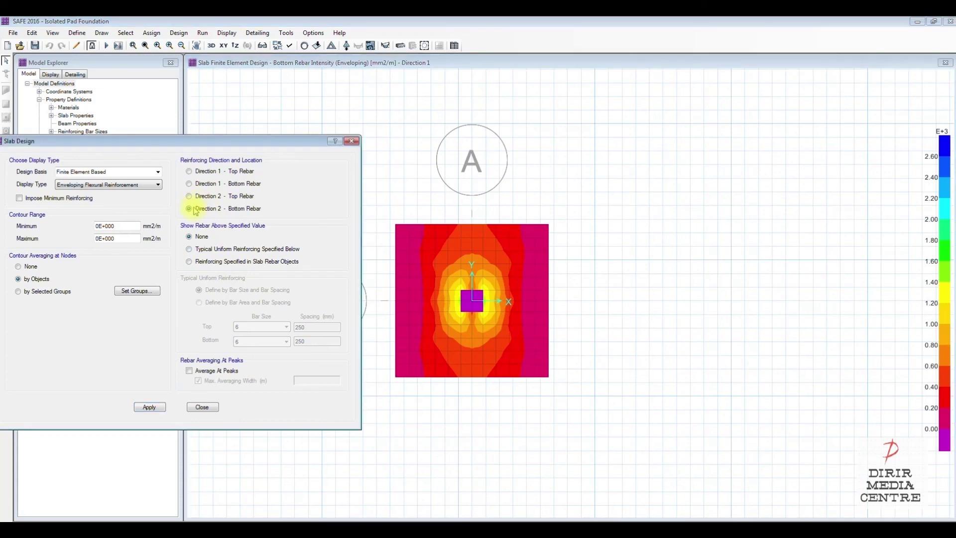
left_click(156, 409)
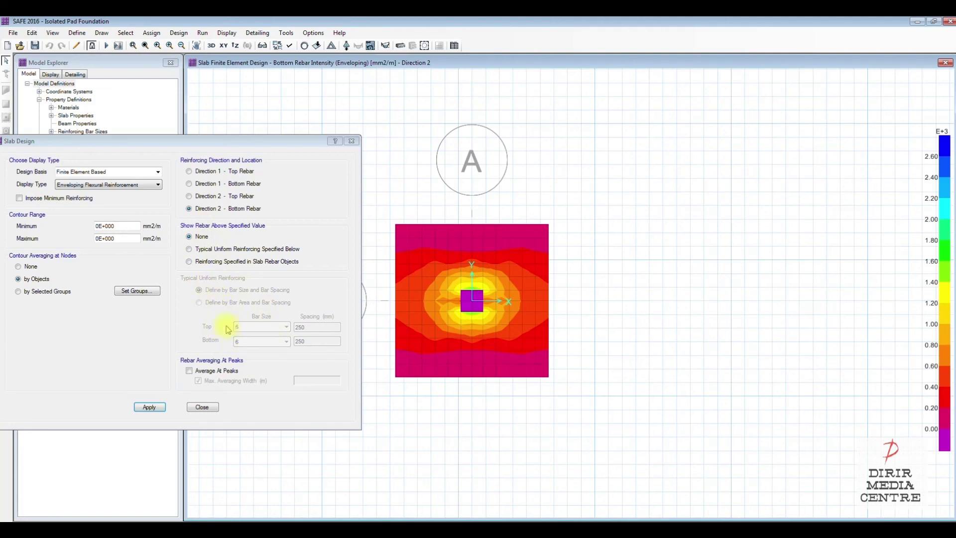
- Show rebar above a typical uniform reinforcing defined by bar size and spacing, with top bars of size 20 at 300 mm
left_click(196, 251)
left_click(249, 342)
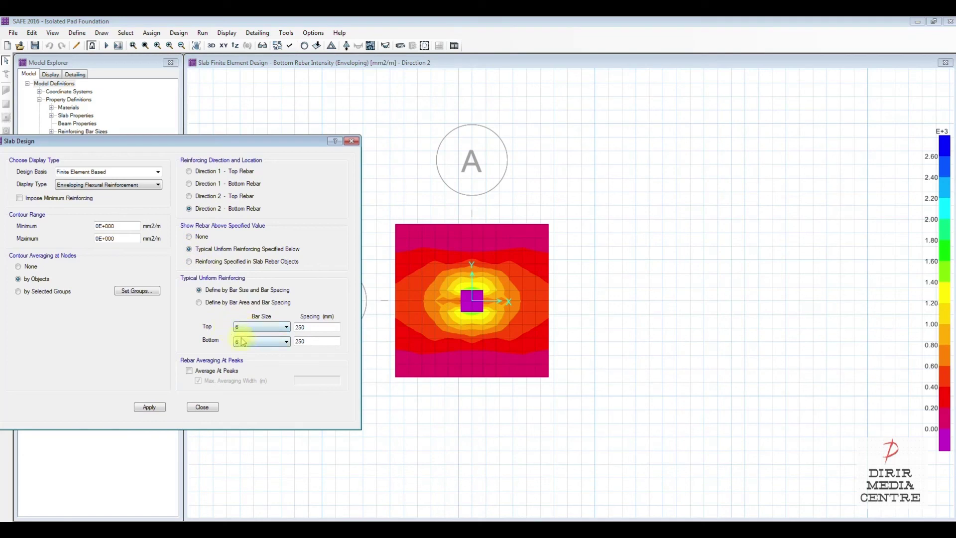
left_click(253, 327)
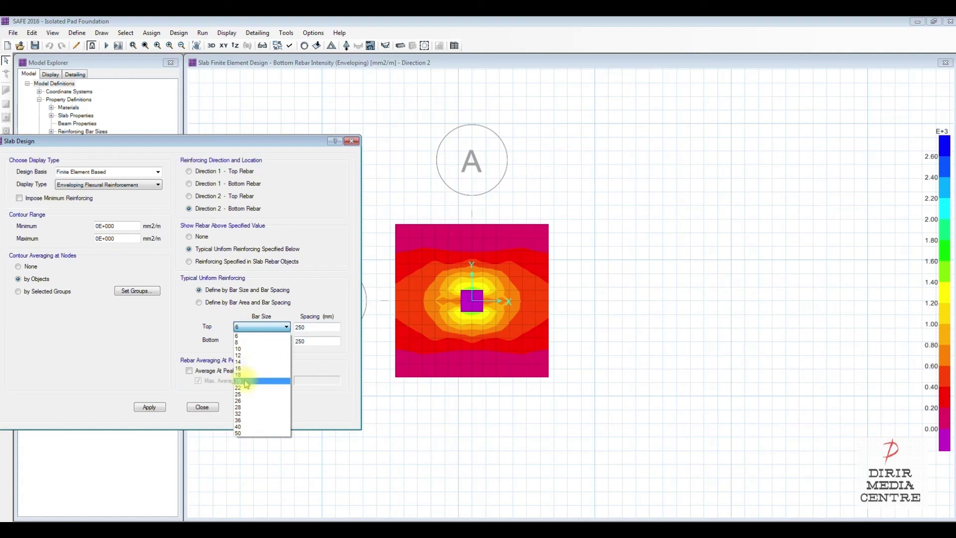
left_click(246, 383)
double_click(300, 327)
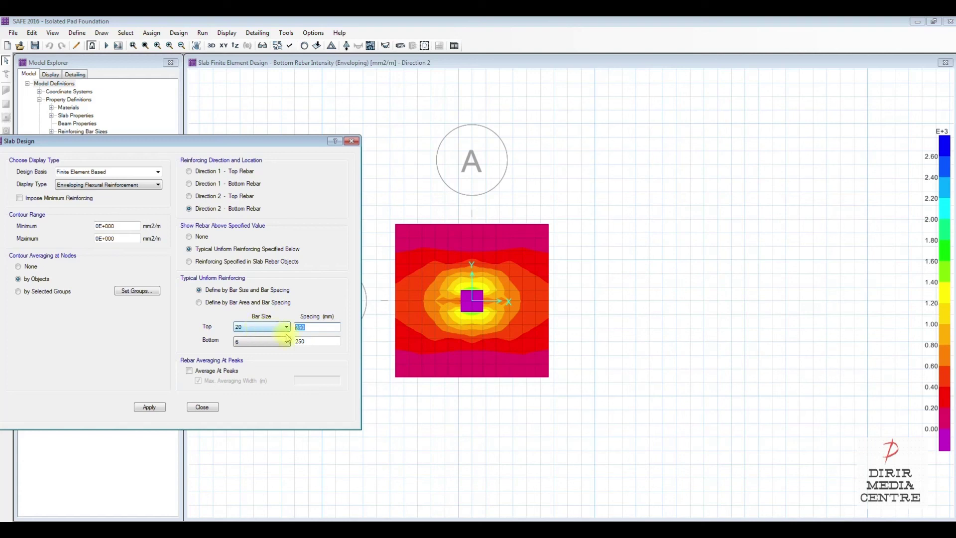
type("300")
- Set the bottom uniform reinforcing to bar size 20 at 300 mm and display the additional Direction 2 bottom rebar required
left_click(252, 342)
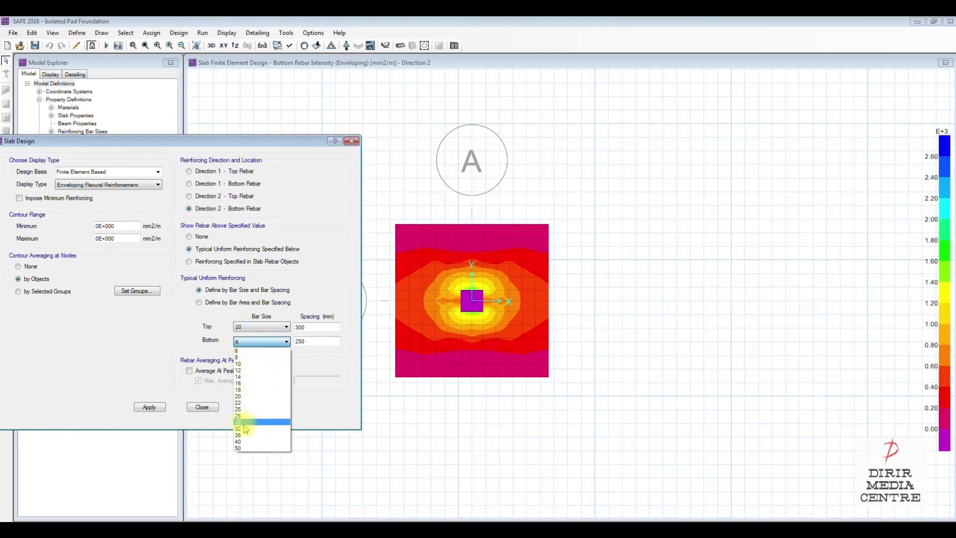
left_click(248, 396)
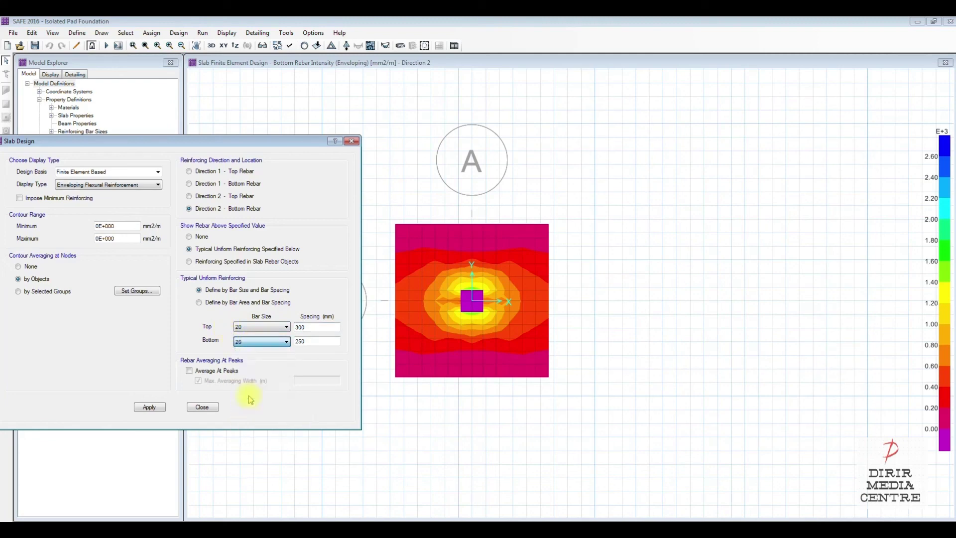
left_click_drag(305, 341, 276, 340)
type("300")
left_click(148, 408)
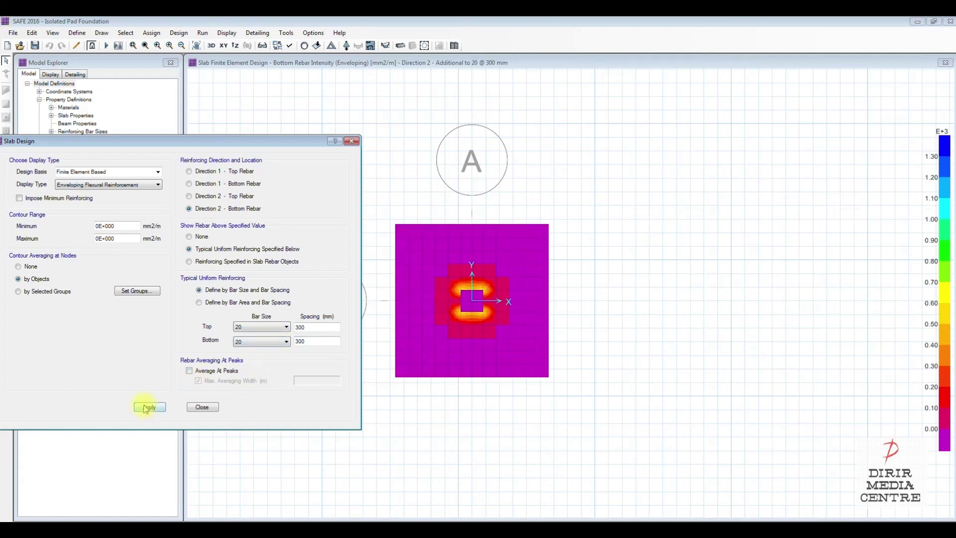